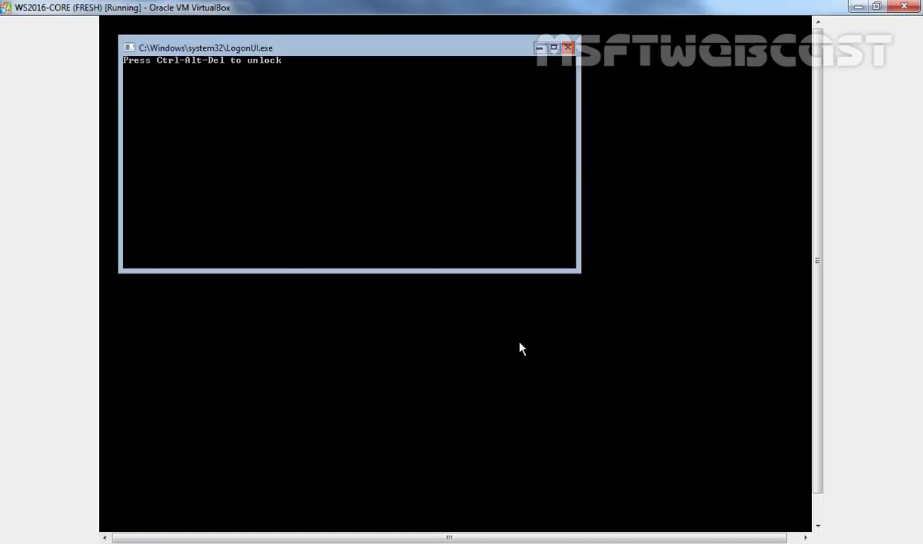
# Step: Unlock the Server Core machine by entering the local Administrator account password
pyautogui.hotkey('ctrl', 'alt', 'Delete')
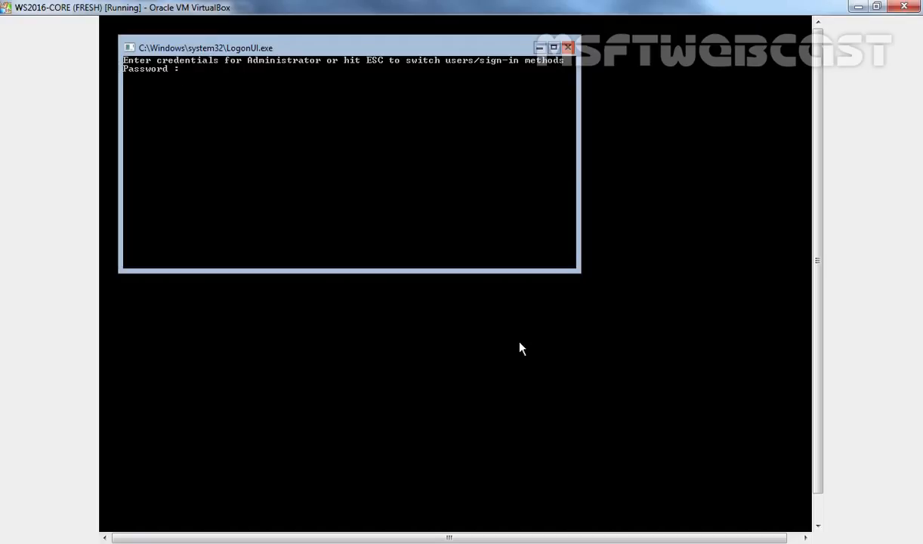
pyautogui.write('********')
pyautogui.press('Return')
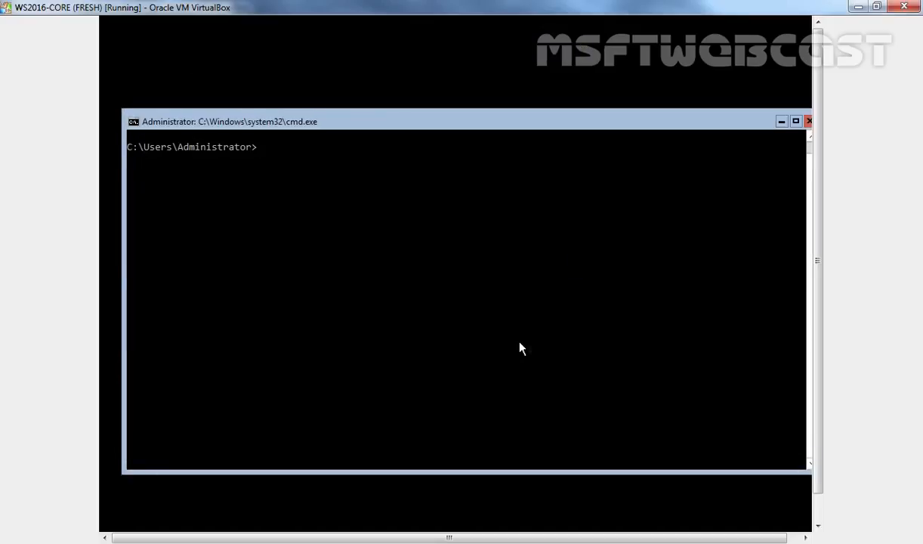
# Step: Display the full IP configuration with ipconfig /all and ping the DNS server at 192.168.16.3
pyautogui.write('ipconfig /all')
pyautogui.press('Return')
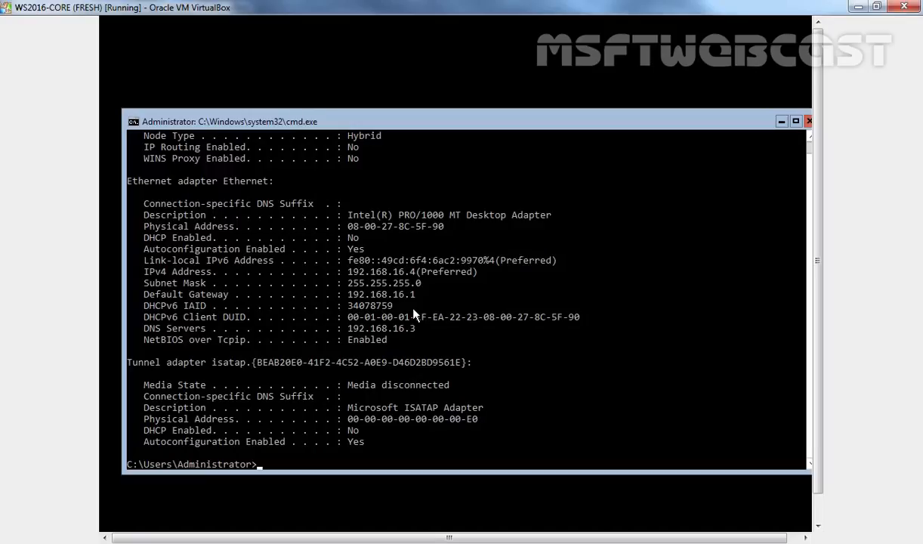
pyautogui.write('ping 192.168.16.3')
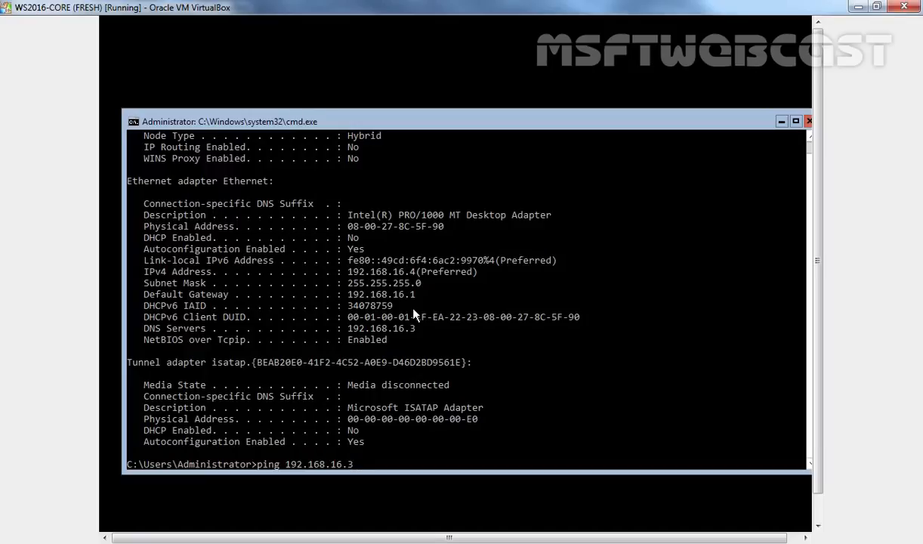
pyautogui.press('Return')
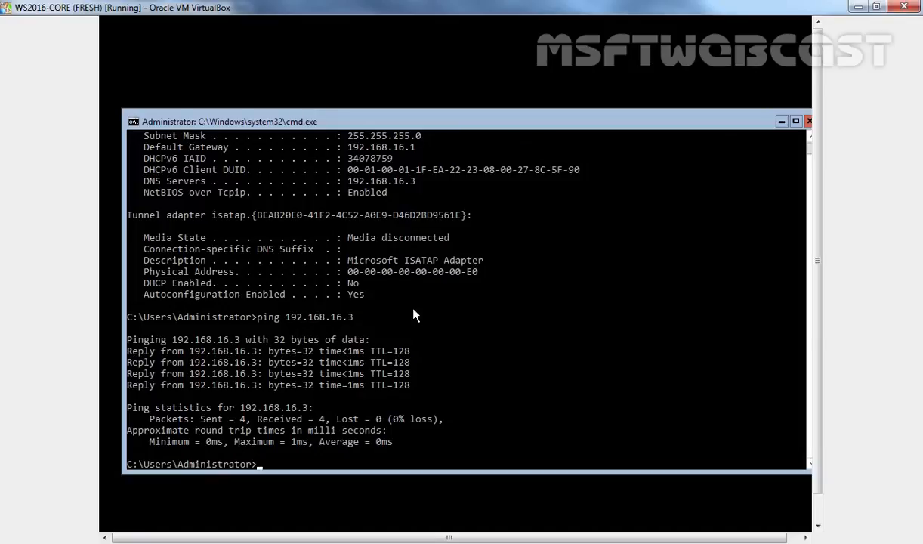
# Step: Look up mylab.local with nslookup, leave nslookup, and ping mylab.local by name
pyautogui.write('nslookup')
pyautogui.press('Return')
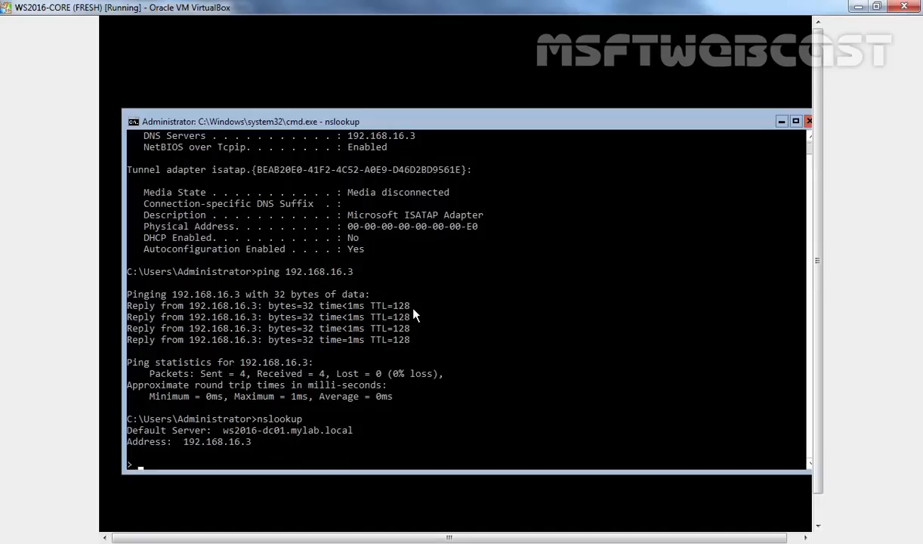
pyautogui.write('mylab.local')
pyautogui.press('Return')
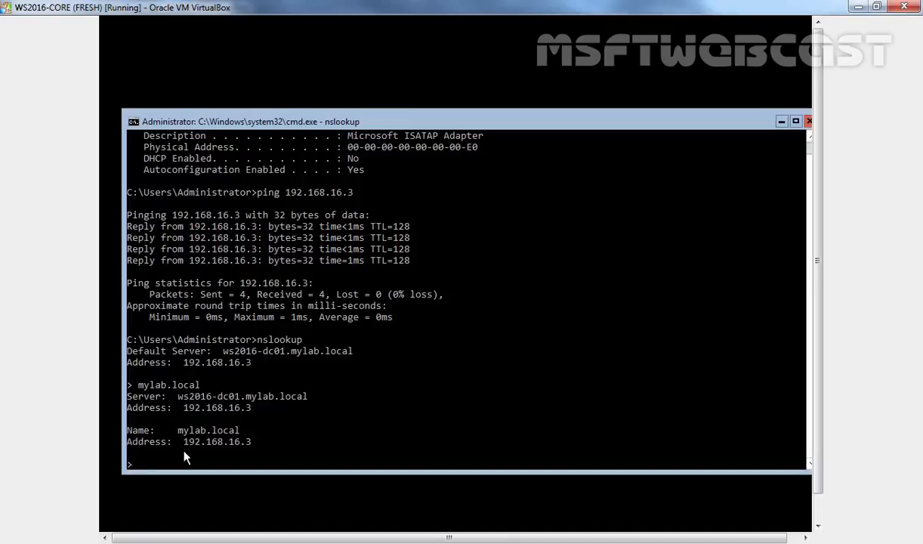
pyautogui.write('exit')
pyautogui.press('Return')
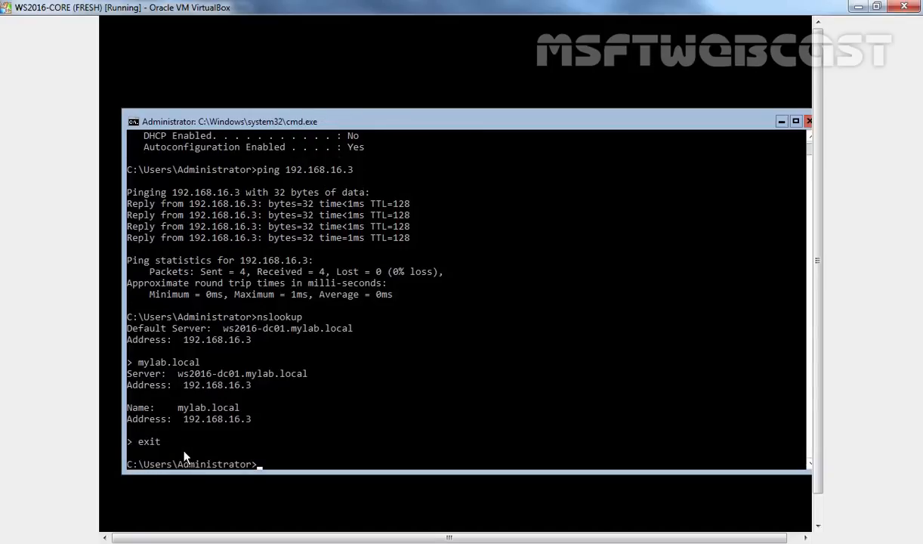
pyautogui.write('ping mylab.local')
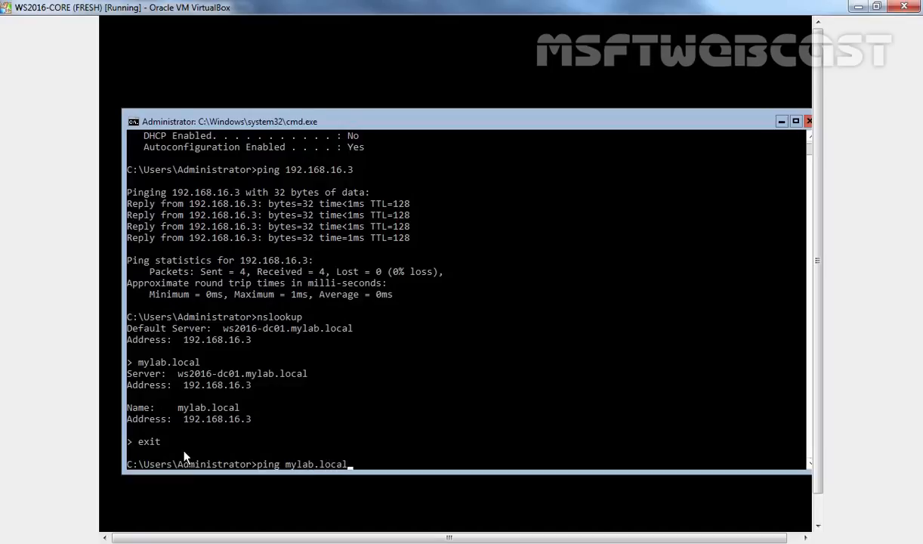
pyautogui.press('Return')
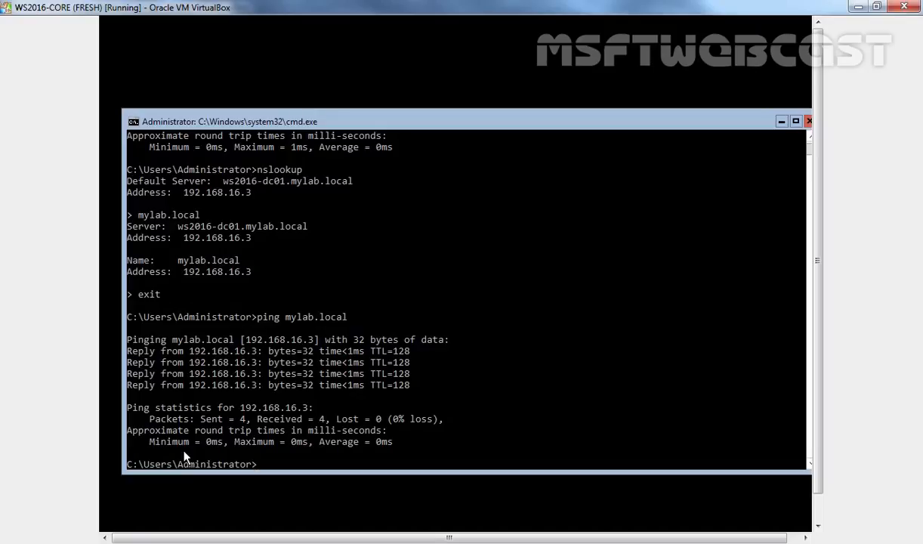
# Step: Join the server to the mylab.local domain through sconfig, authorising it with the domain administrator account
pyautogui.write('sconfig')
pyautogui.press('Return')
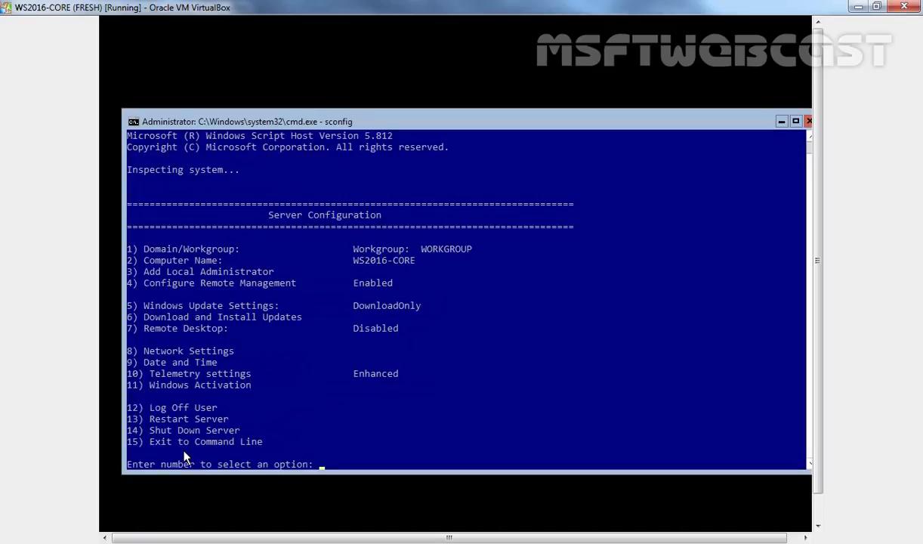
pyautogui.write('1')
pyautogui.press('Return')
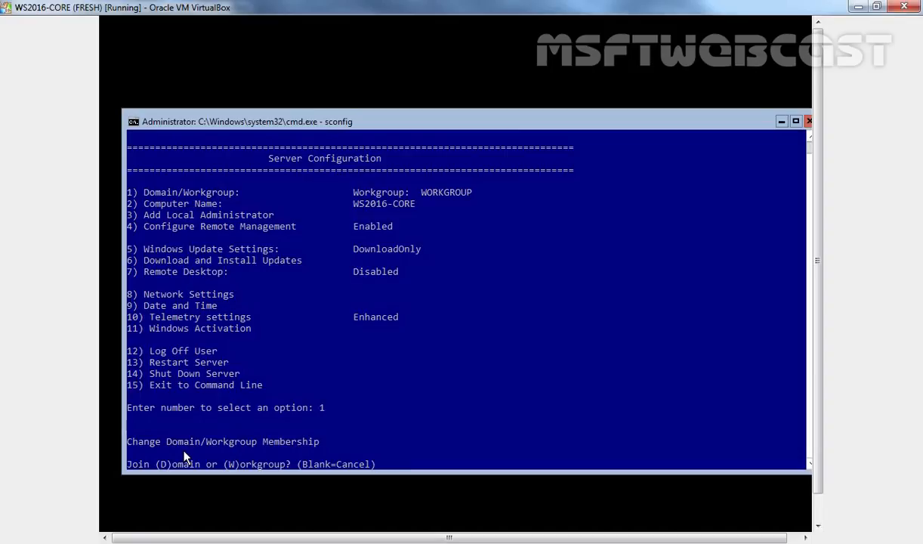
pyautogui.write('D')
pyautogui.press('Return')
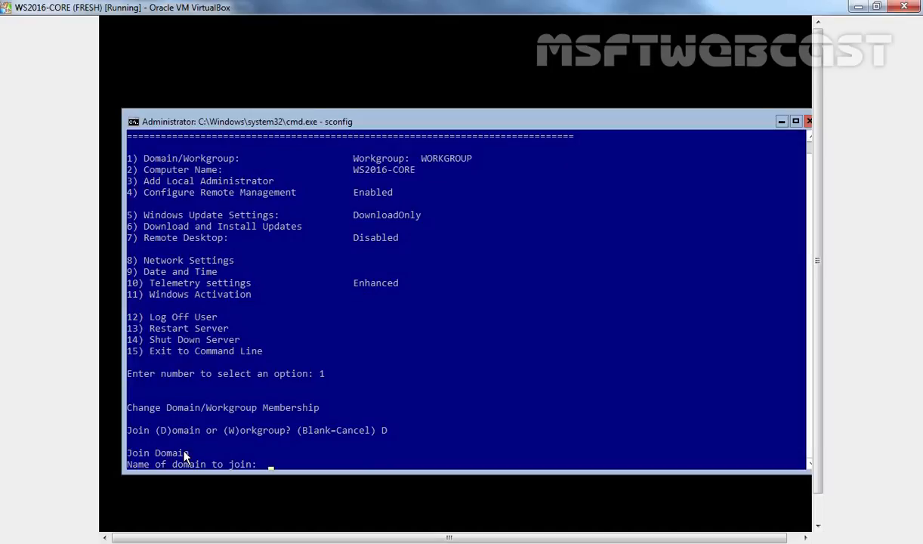
pyautogui.write('mylab.local')
pyautogui.press('Return')
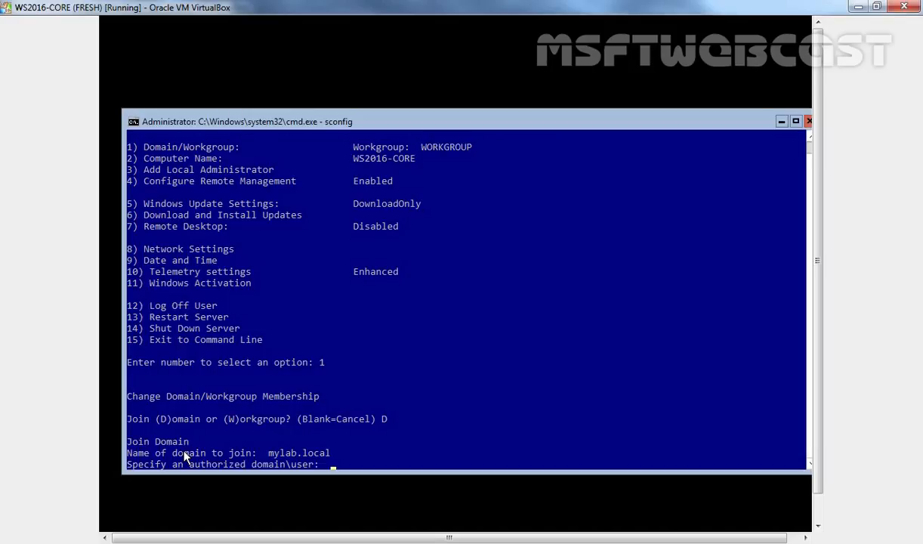
pyautogui.write('administrator@')
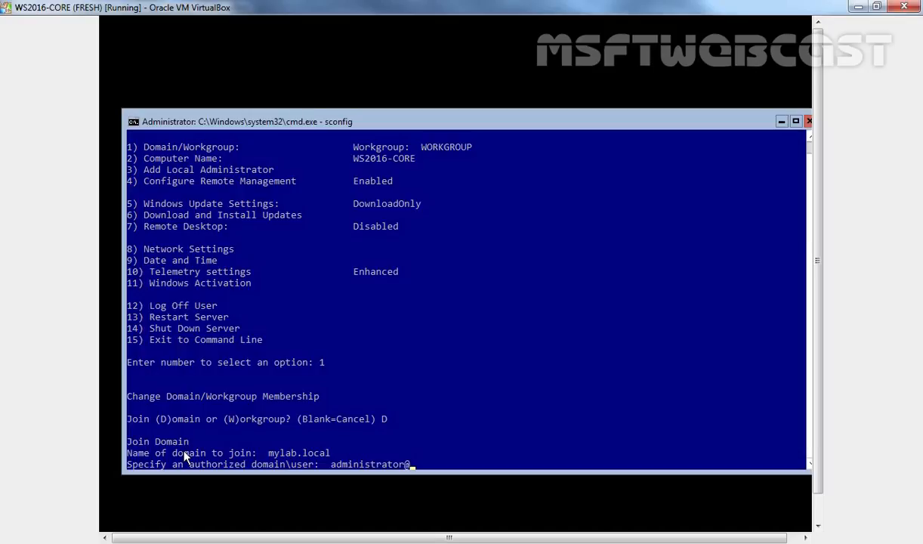
pyautogui.write('mylab.local')
pyautogui.press('Return')
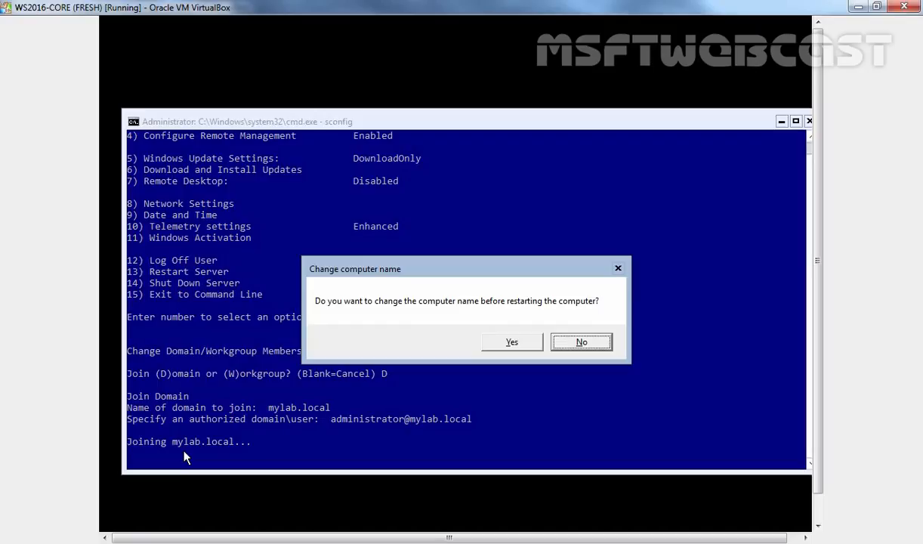
# Step: Decline changing the computer name and restart the server to apply the domain membership
pyautogui.click(585, 344)
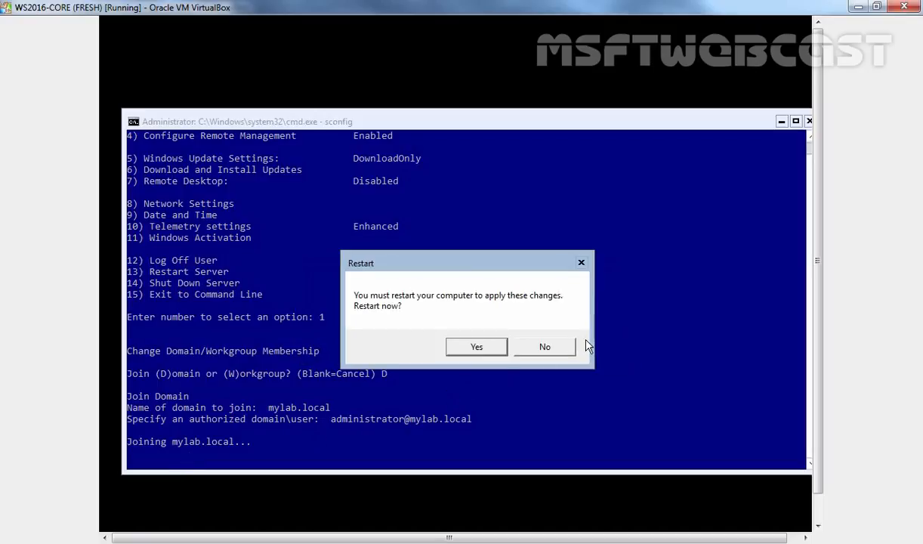
pyautogui.click(476, 348)
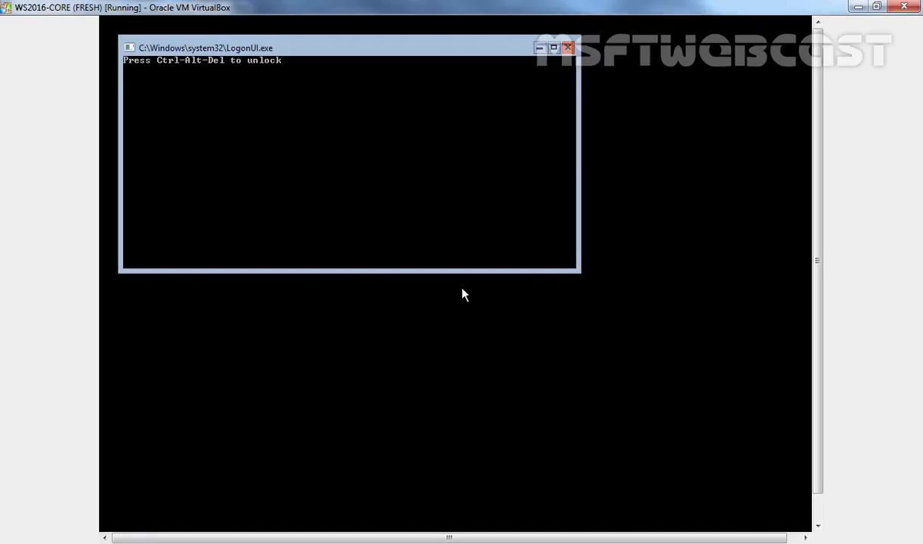
# Step: Sign in through Other user with the mylab.local domain administrator account and its password
pyautogui.hotkey('ctrl', 'alt', 'Delete')
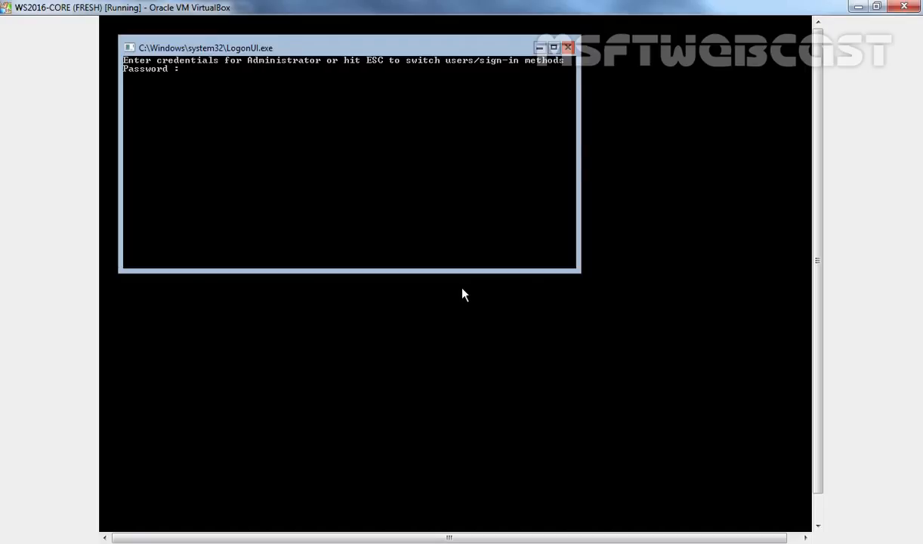
pyautogui.press('Escape')
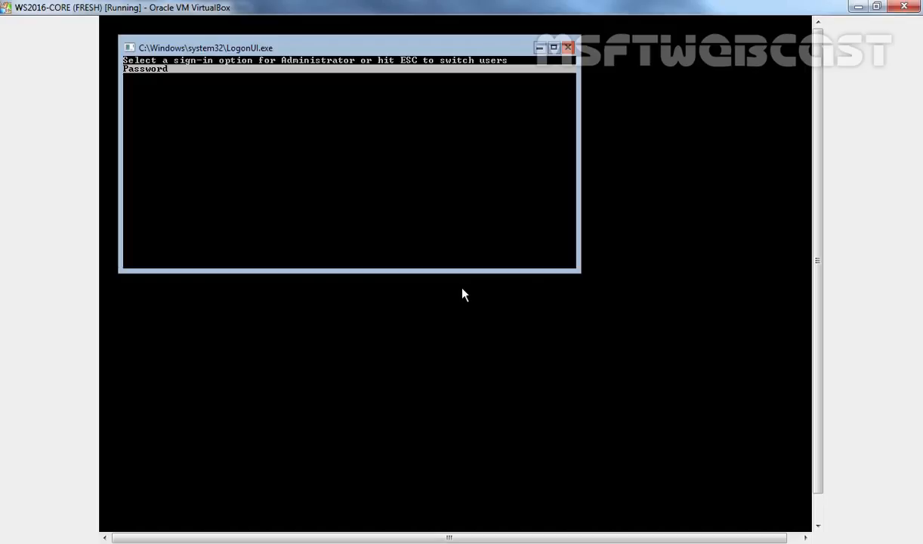
pyautogui.press('Escape')
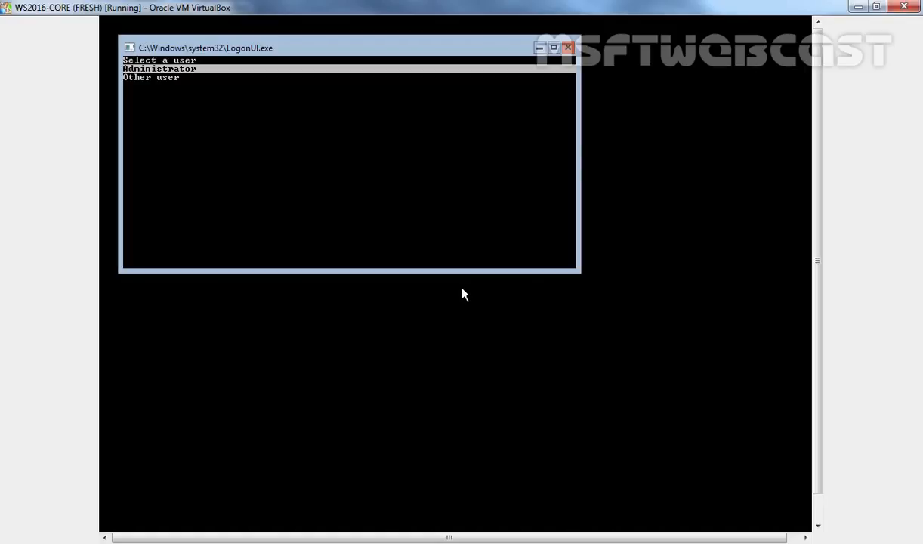
pyautogui.press('Down')
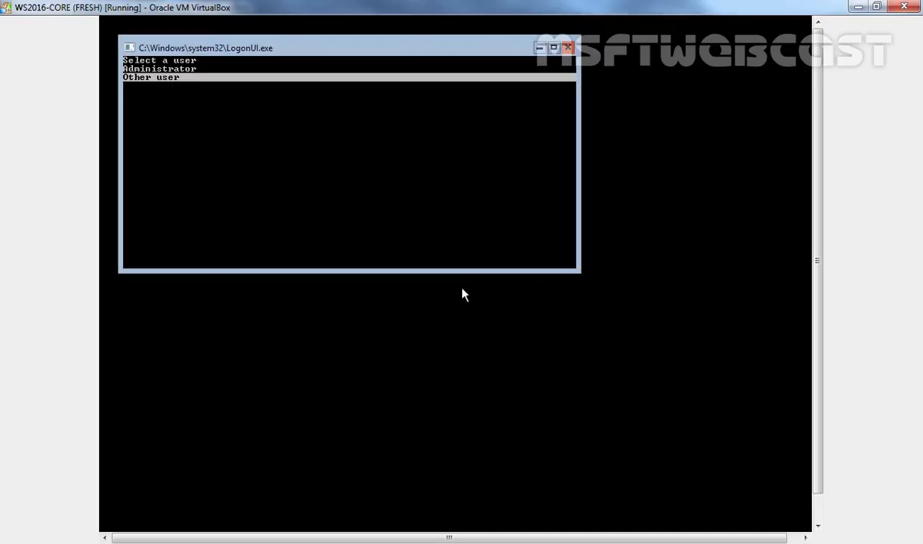
pyautogui.press('Return')
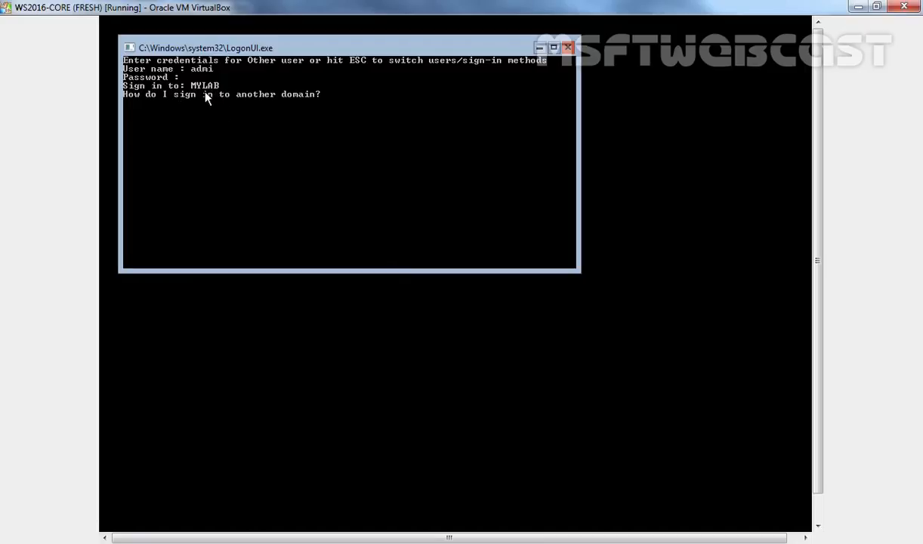
pyautogui.write('administrator')
pyautogui.write('@mylab.local')
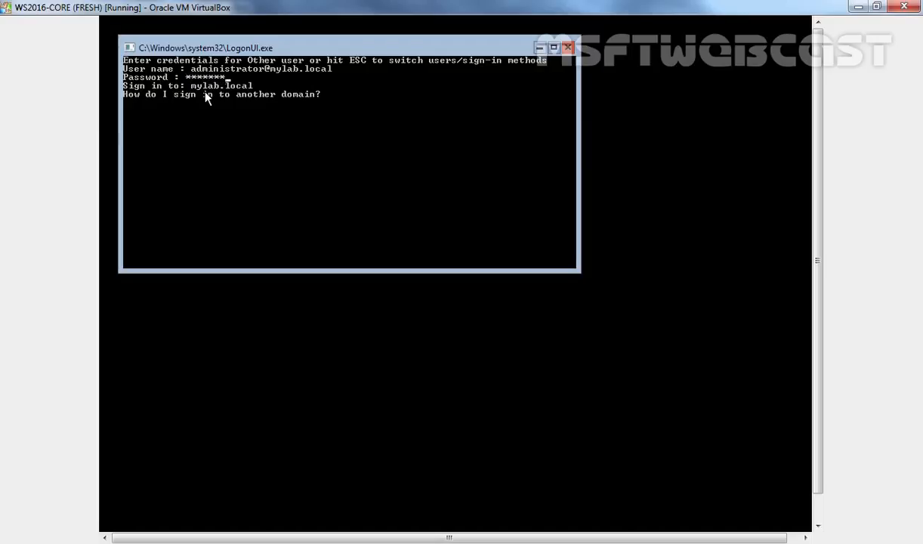
pyautogui.press('Return')
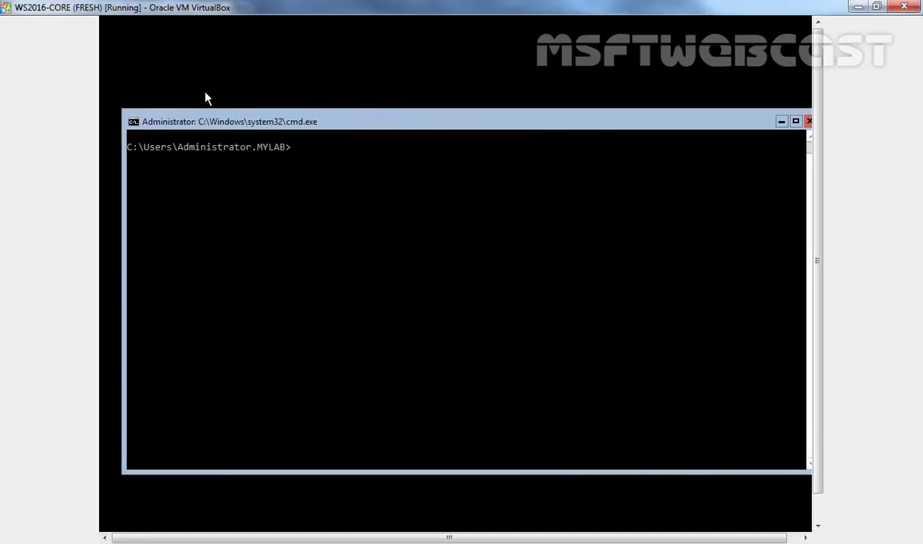
# Step: Check the signed-in account with whoami and open sconfig to review the domain membership
pyautogui.write('whoami')
pyautogui.press('Return')
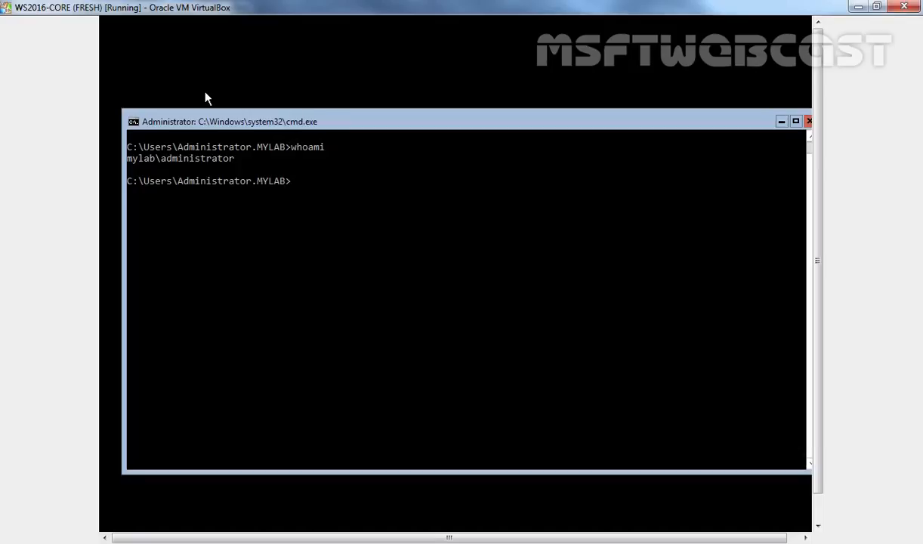
pyautogui.write('sconfig')
pyautogui.press('Return')
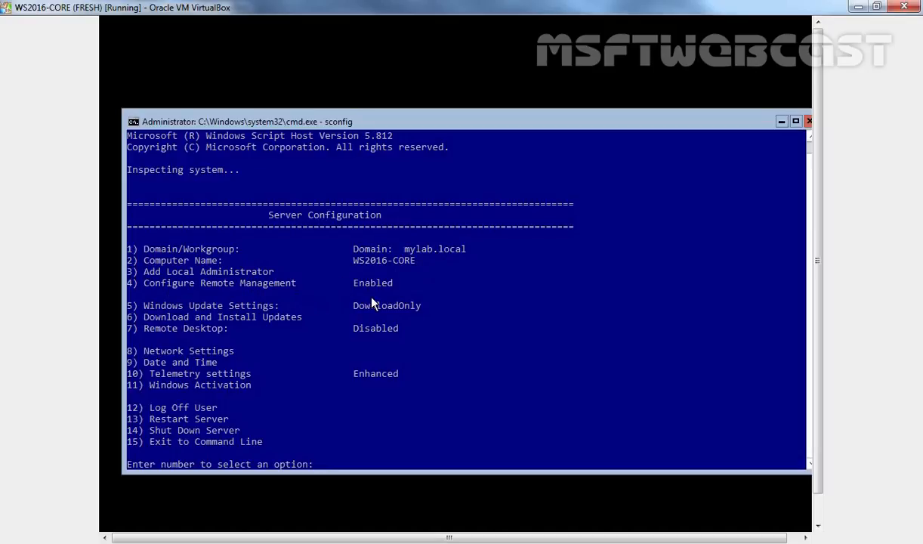
# Step: Configure the server's remote management to let remote machines ping it, and return to the main sconfig menu
pyautogui.write('4')
pyautogui.press('Return')
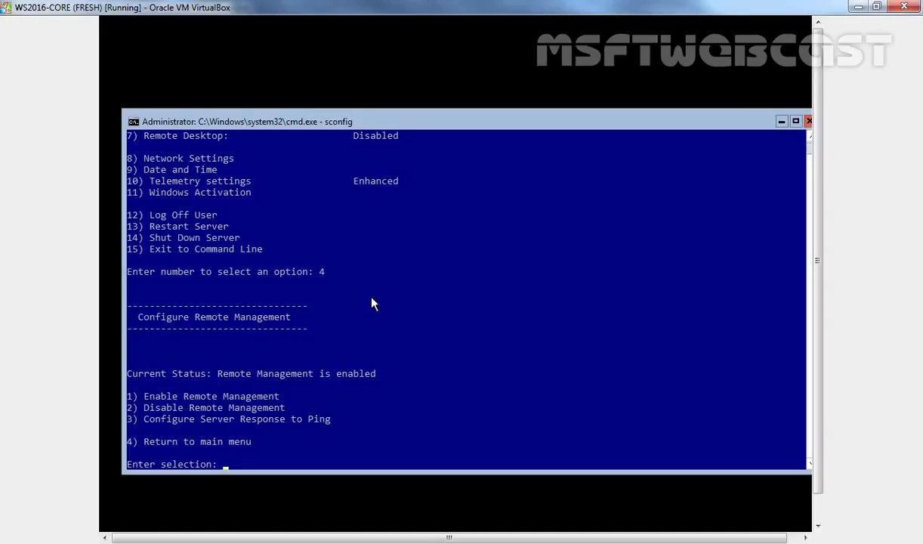
pyautogui.write('3')
pyautogui.press('Return')
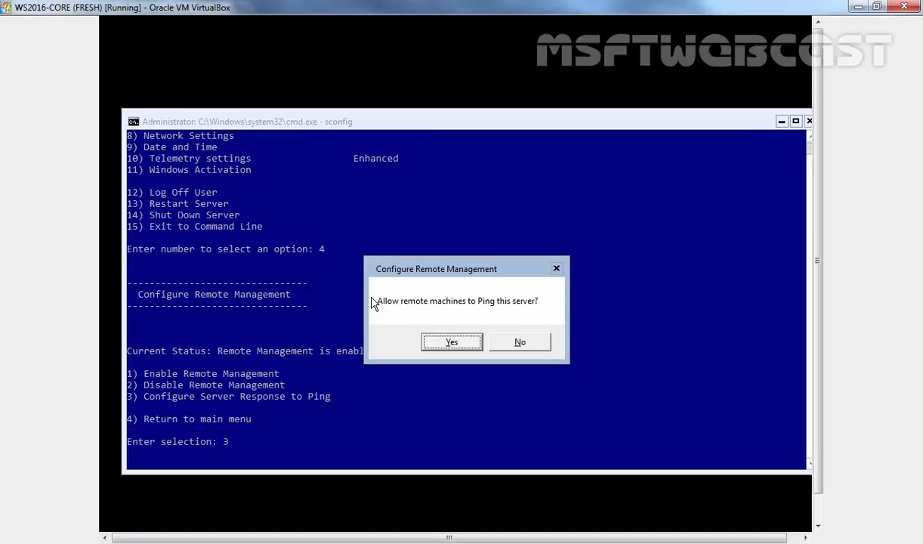
pyautogui.click(451, 341)
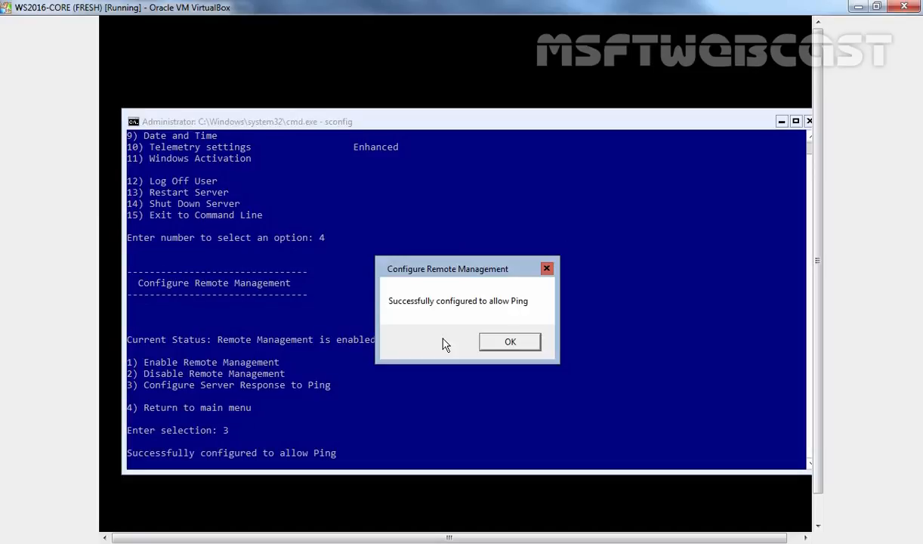
pyautogui.click(524, 344)
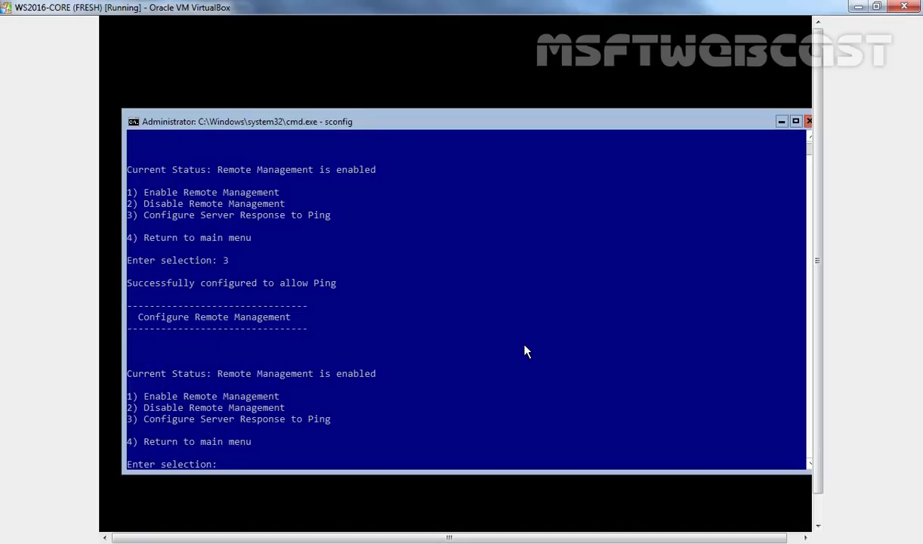
pyautogui.write('4')
pyautogui.press('Return')
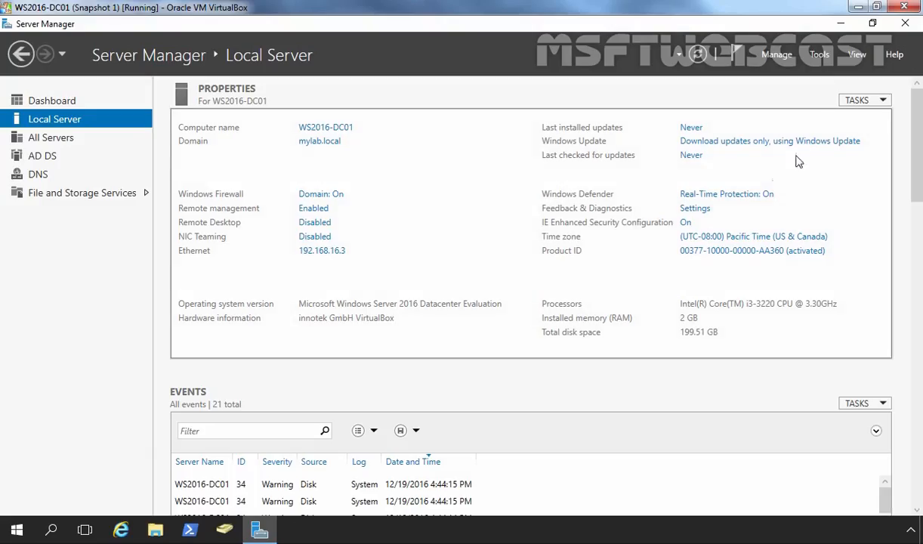
# Step: On WS2016-DC01, open Active Directory Users and Computers and show the Computers container of mylab.local
pyautogui.click(819, 54)
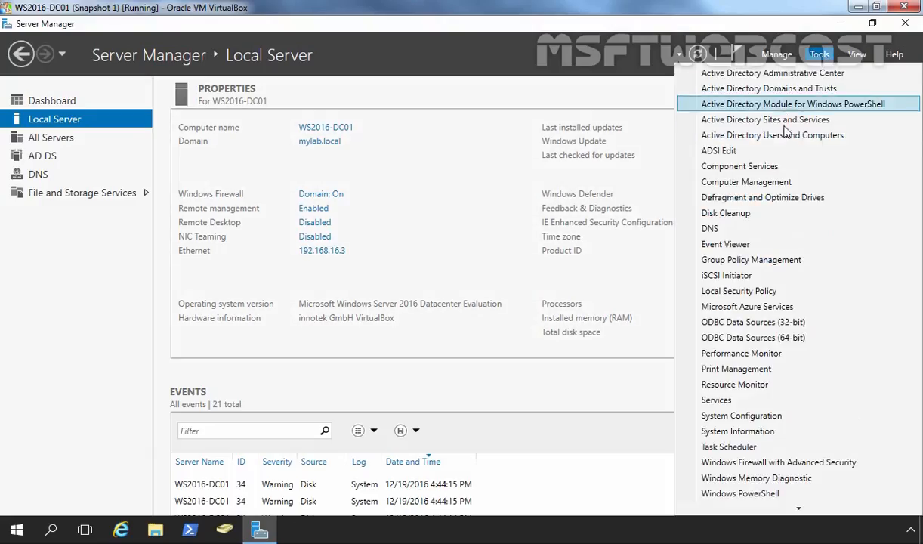
pyautogui.click(759, 134)
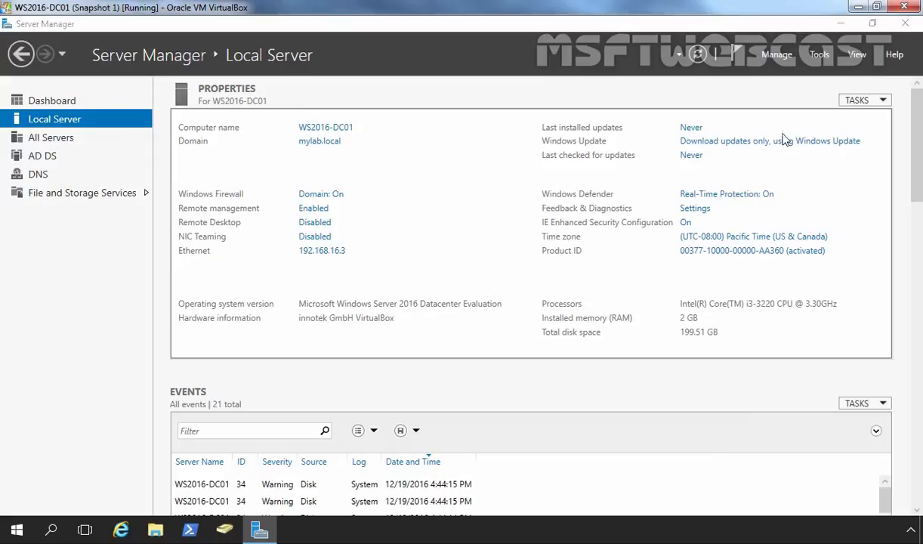
pyautogui.click(129, 196)
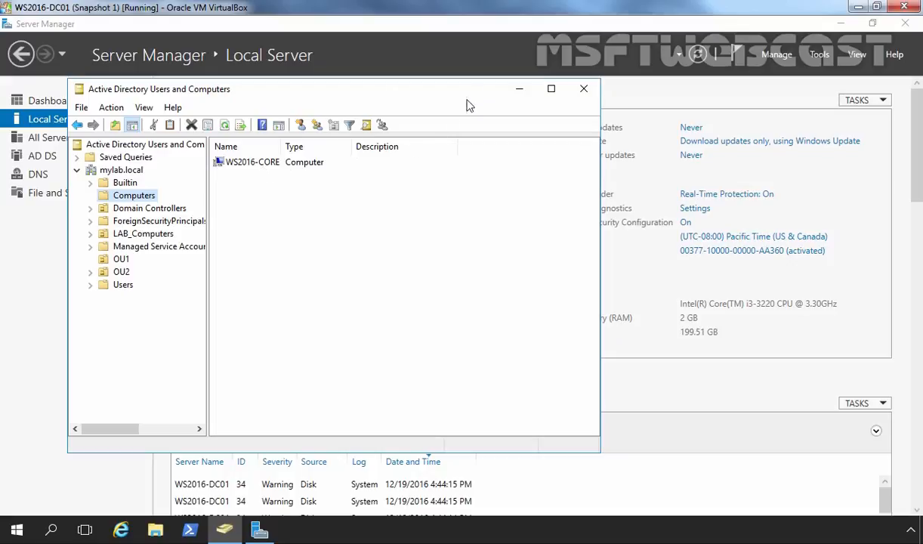
# Step: Add WS2016-CORE to Server Manager's managed servers by searching the mylab Active Directory domain with all operating systems included
pyautogui.click(519, 89)
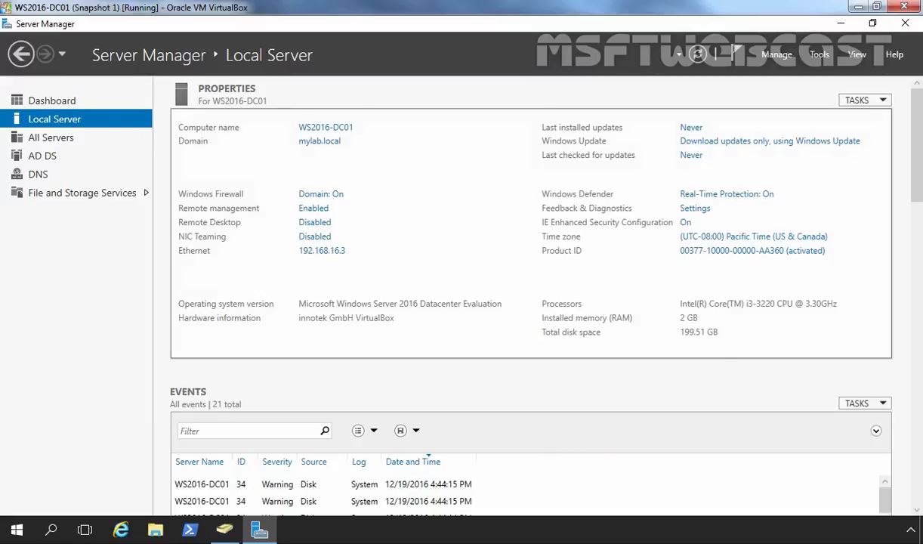
pyautogui.click(45, 105)
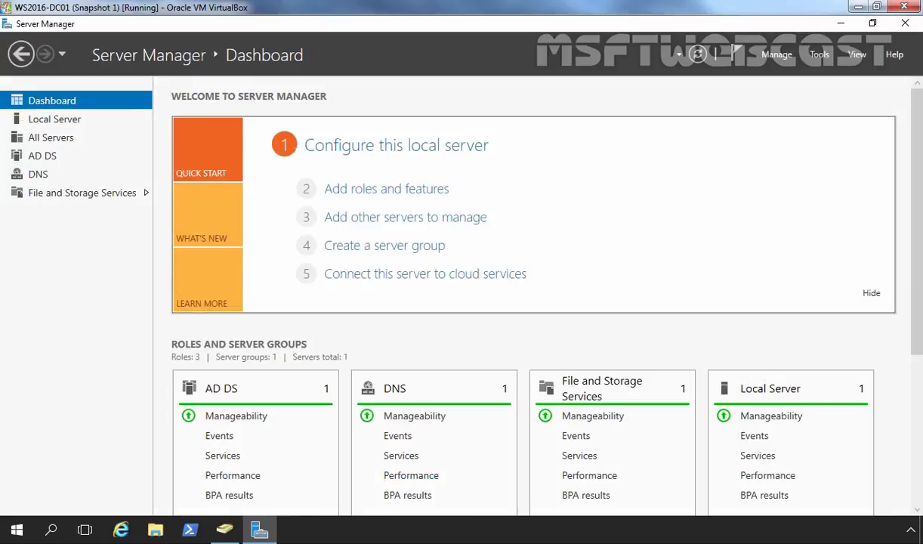
pyautogui.click(366, 225)
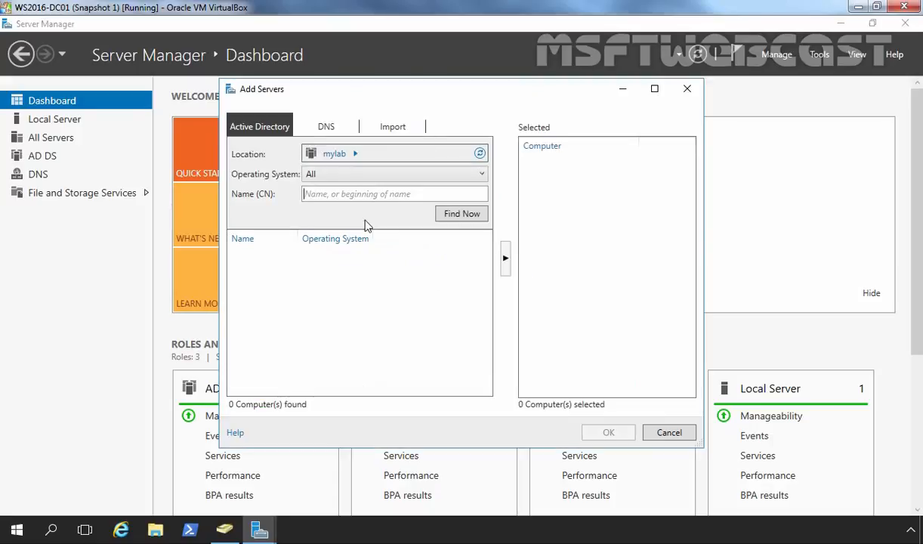
pyautogui.click(453, 215)
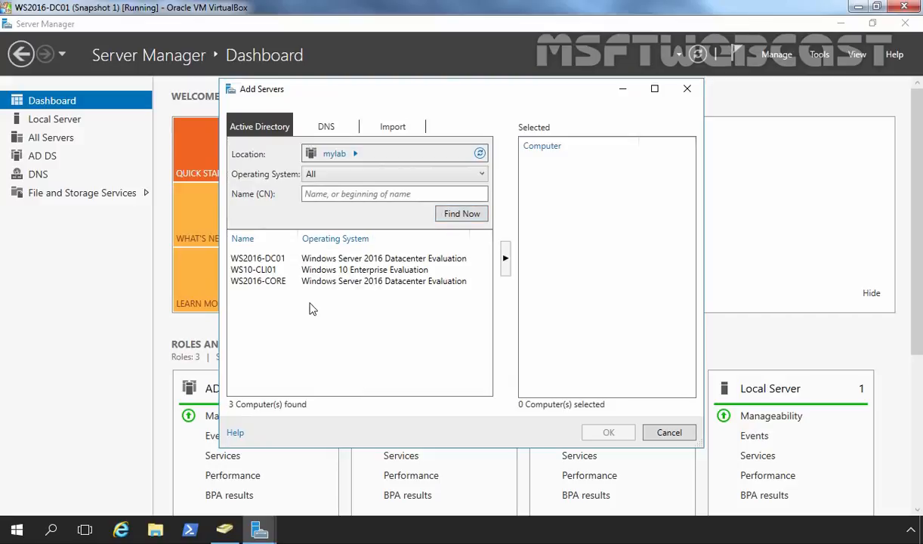
pyautogui.click(252, 282)
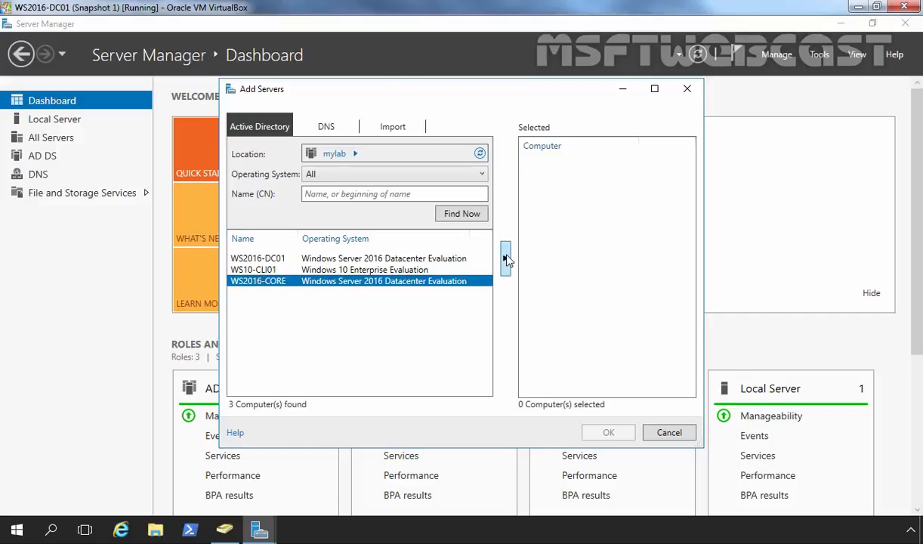
pyautogui.click(506, 261)
pyautogui.click(601, 432)
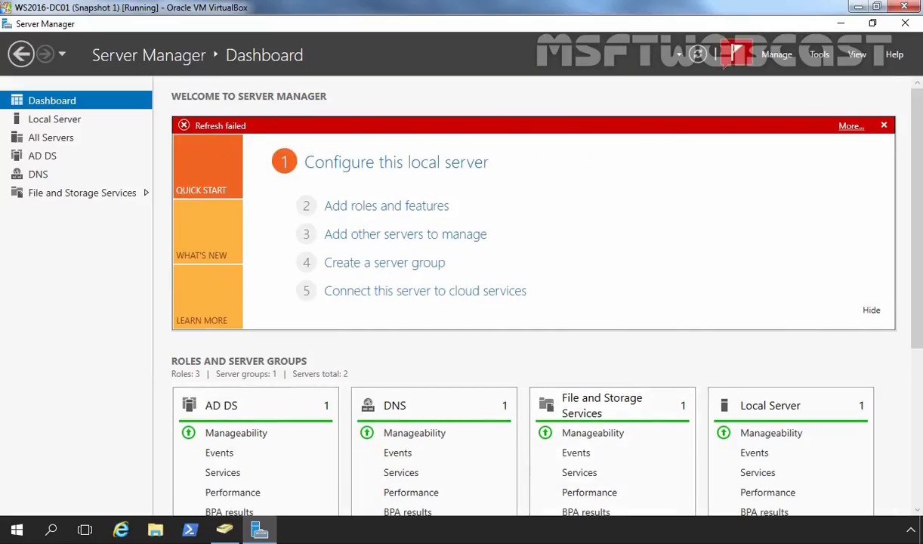
# Step: Review the WS2016-CORE refresh error details from the dashboard's welcome tile, and dismiss the refresh notice
pyautogui.click(850, 125)
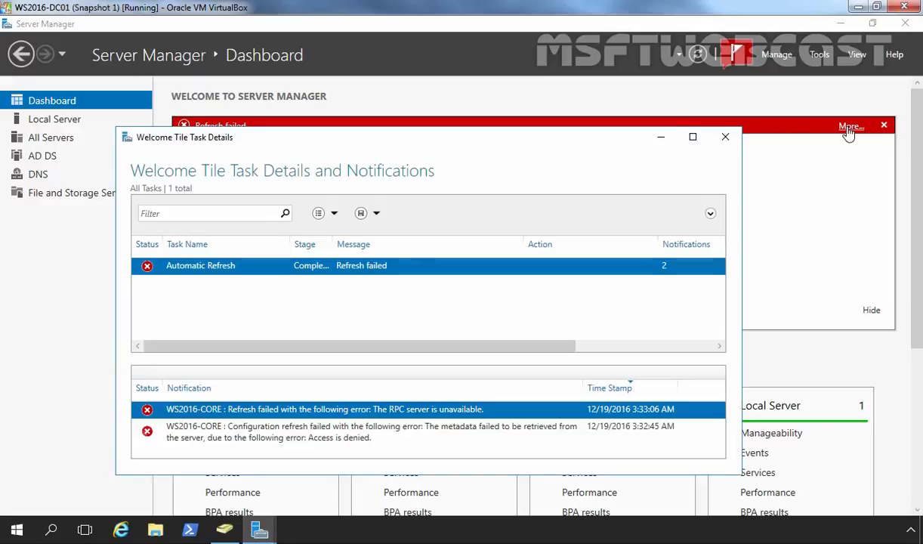
pyautogui.click(281, 427)
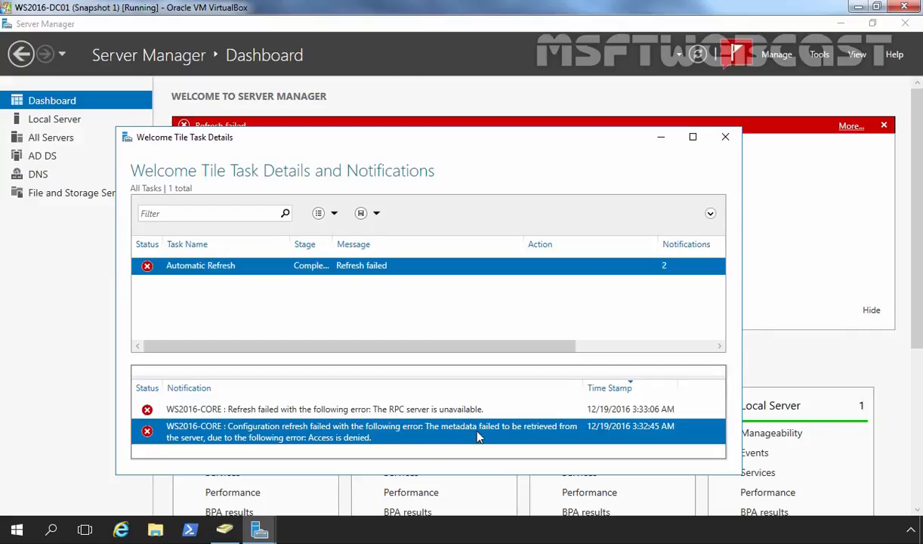
pyautogui.click(724, 137)
pyautogui.click(884, 125)
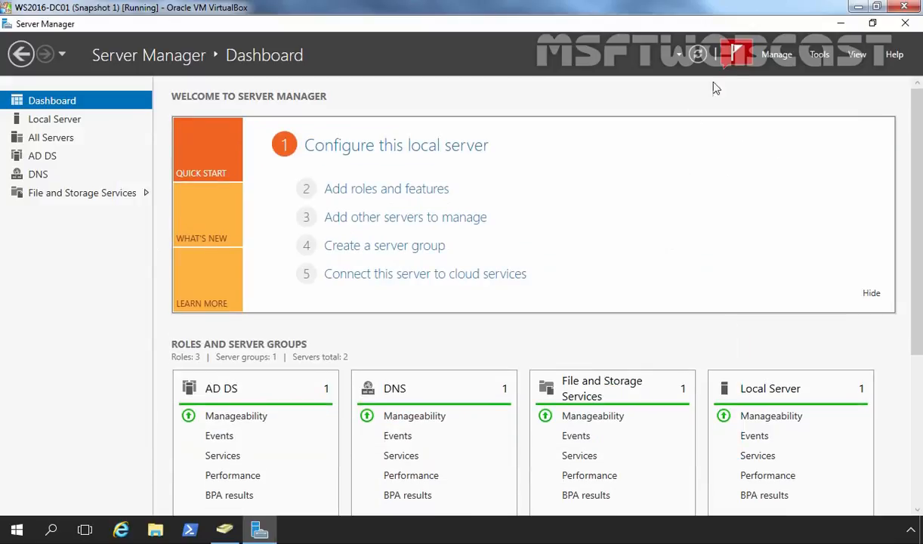
# Step: Refresh Server Manager and remove the Automatic Refresh task from the notifications
pyautogui.click(697, 55)
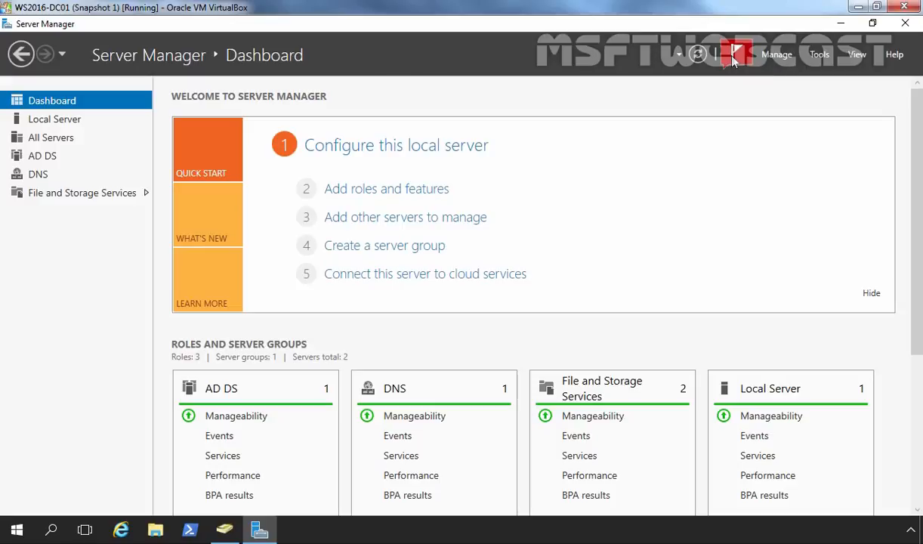
pyautogui.click(733, 58)
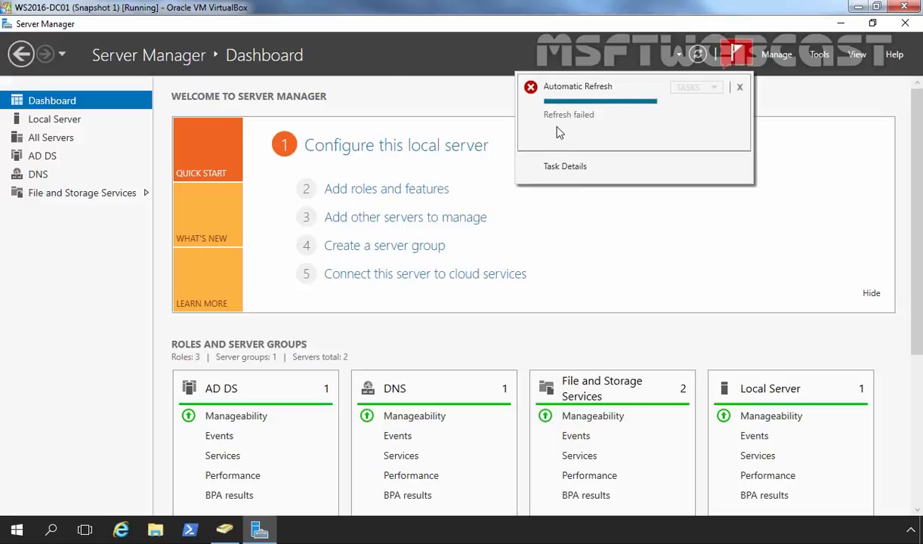
pyautogui.click(740, 88)
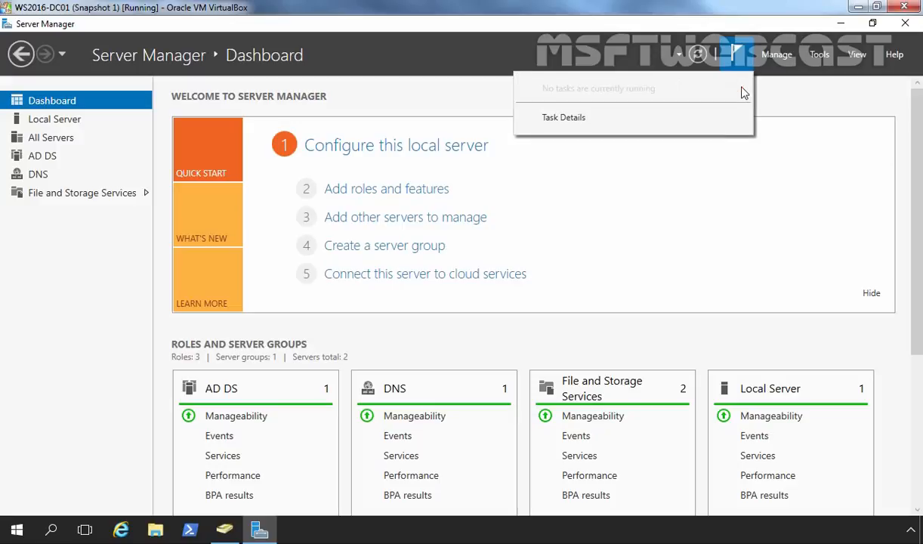
# Step: Check the managed machines in the All Servers list, and return to the dashboard
pyautogui.click(42, 123)
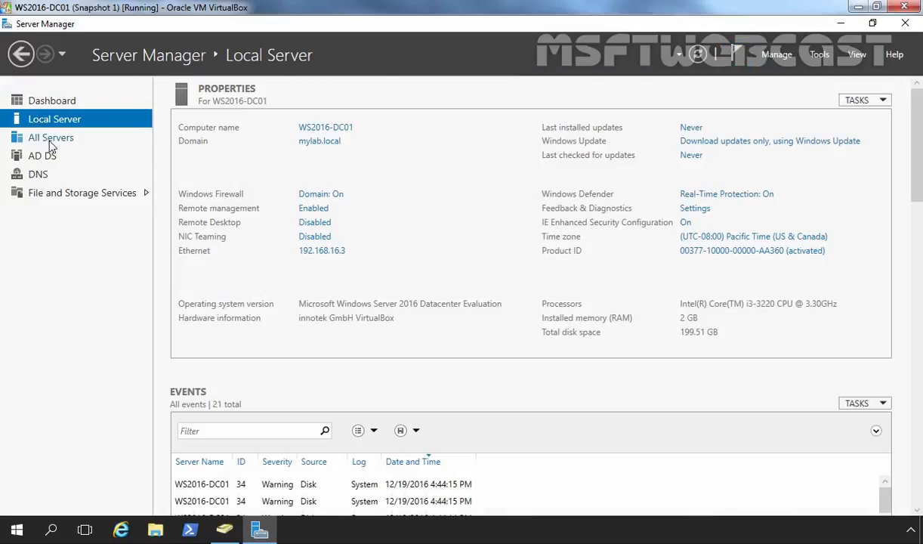
pyautogui.click(47, 138)
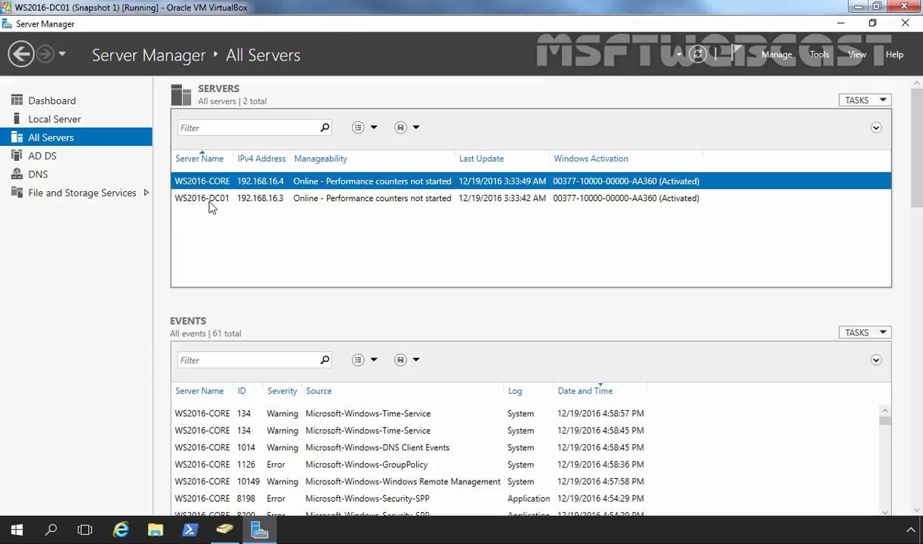
pyautogui.click(47, 105)
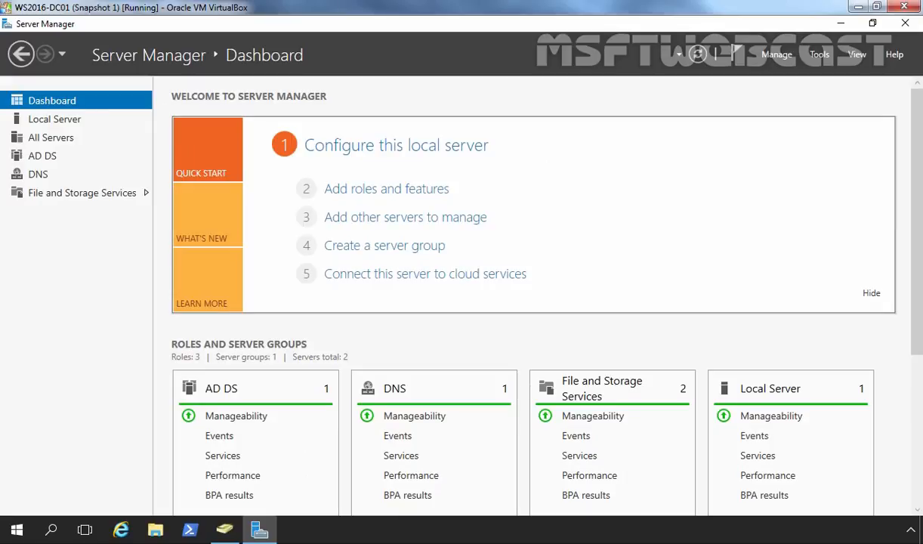
# Step: Start adding roles and features with a role-based or feature-based installation, choosing WS2016-CORE.mylab.local from the server pool as destination
pyautogui.click(371, 194)
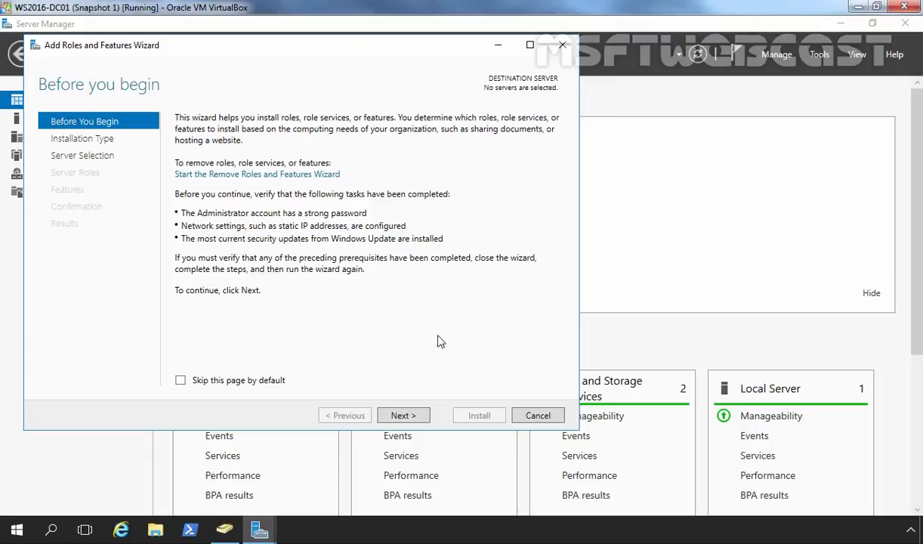
pyautogui.click(401, 416)
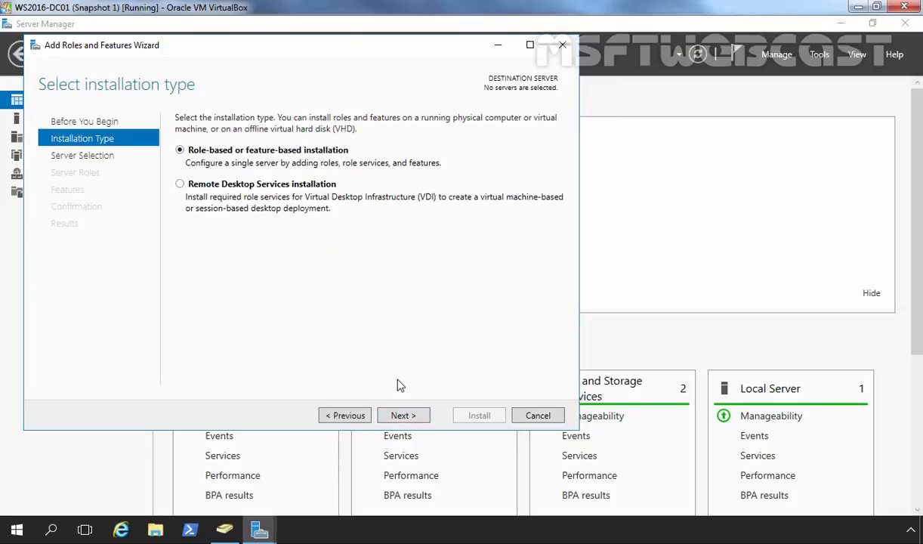
pyautogui.click(404, 416)
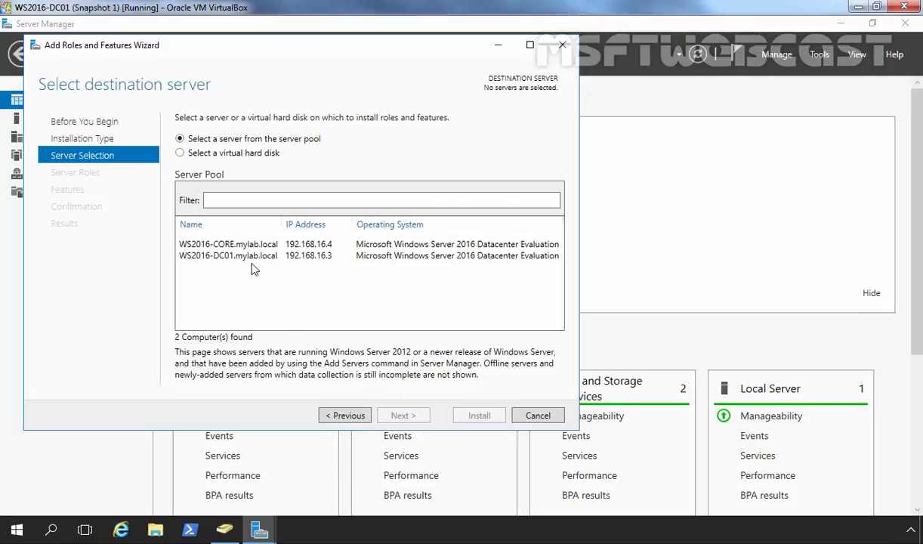
pyautogui.click(198, 246)
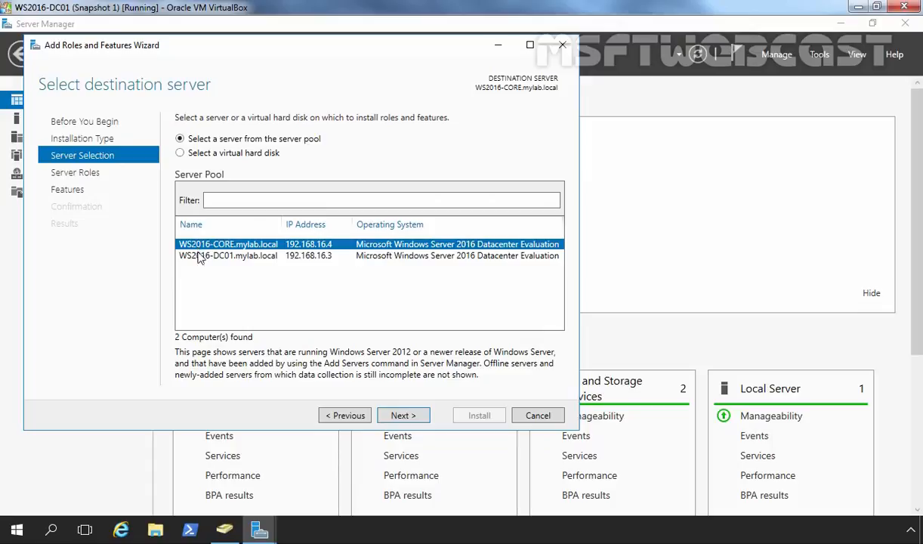
pyautogui.click(191, 253)
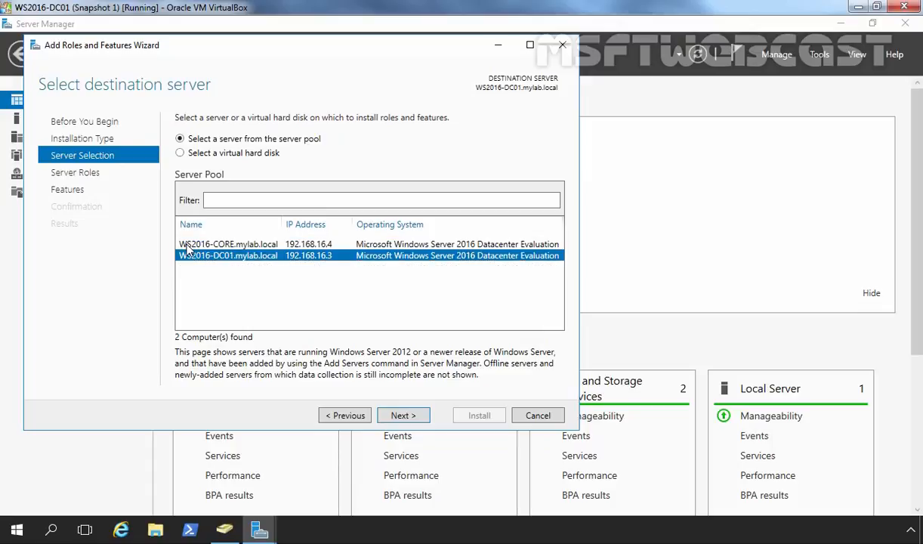
pyautogui.click(187, 245)
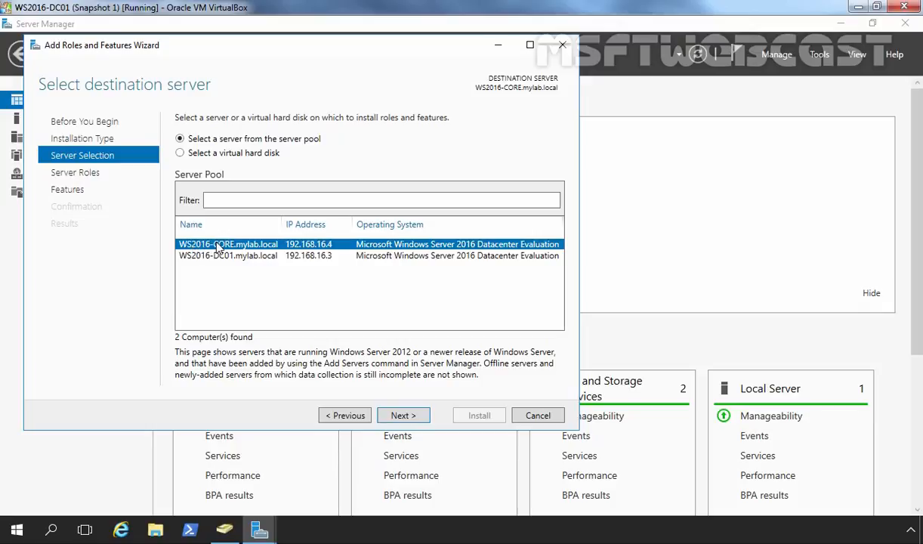
pyautogui.click(402, 417)
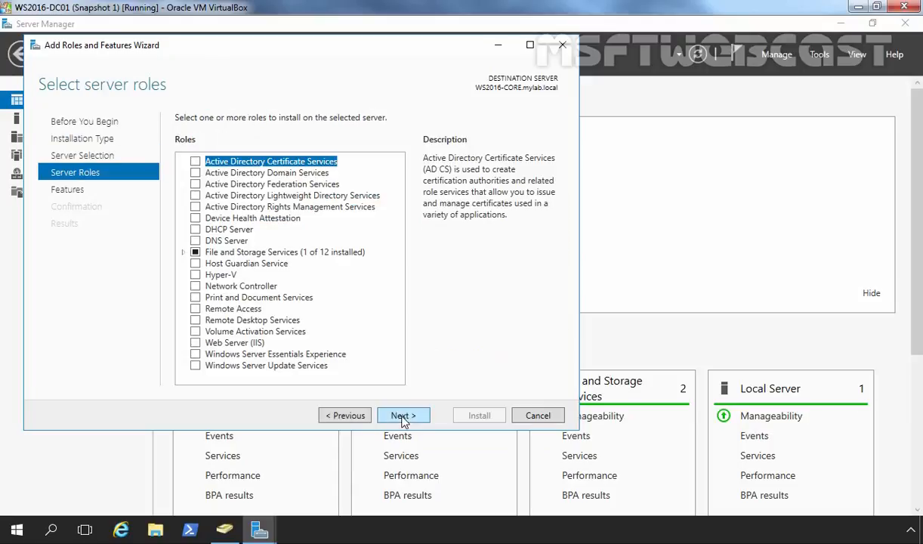
# Step: Install the DHCP Server role without extra features, allowing the destination server to restart automatically if required
pyautogui.click(218, 228)
pyautogui.click(198, 230)
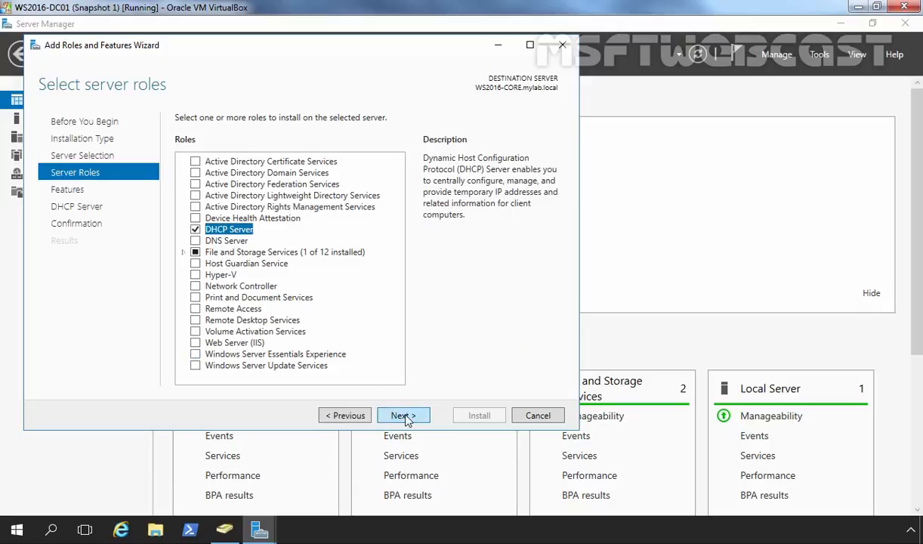
pyautogui.click(404, 416)
pyautogui.click(405, 416)
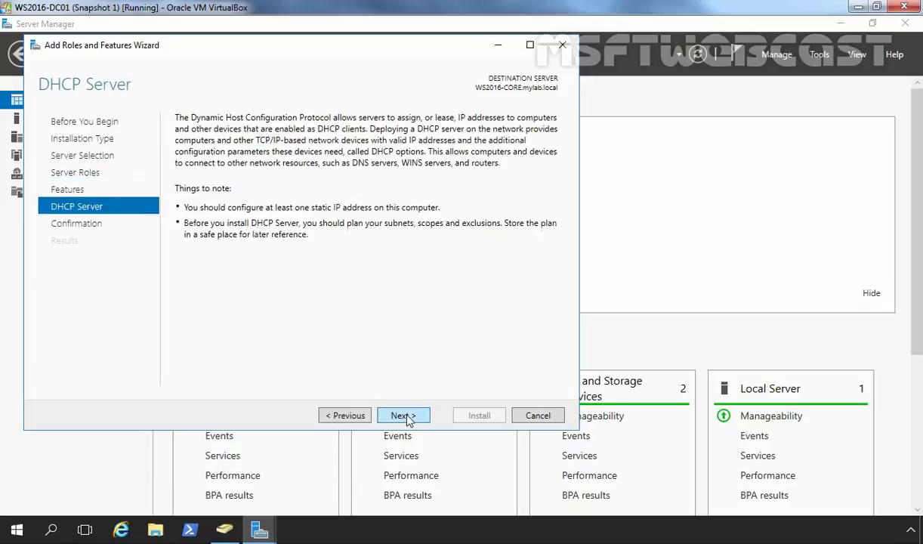
pyautogui.click(406, 415)
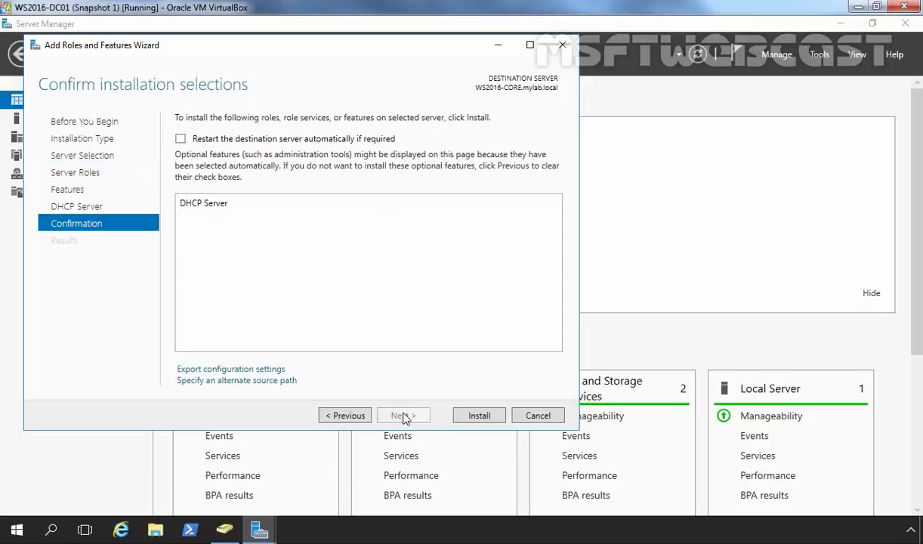
pyautogui.click(181, 139)
pyautogui.click(479, 416)
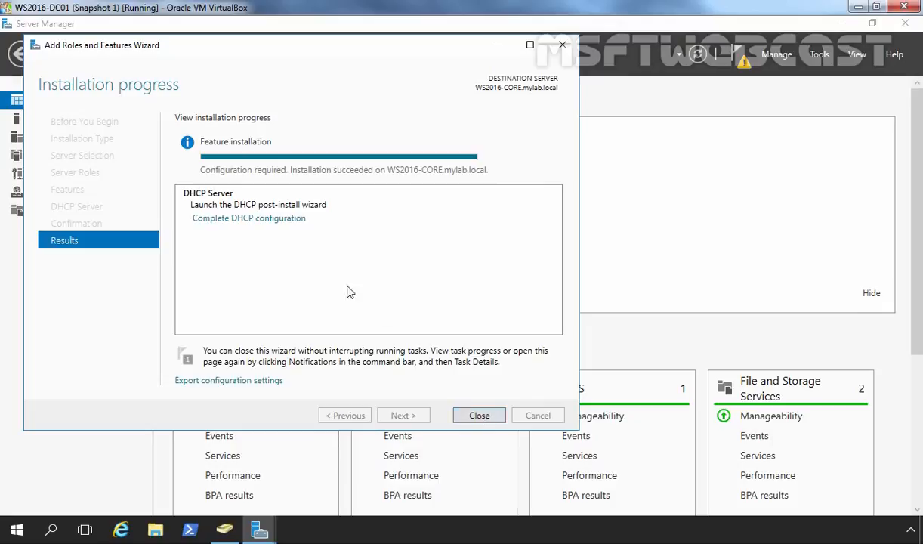
# Step: Complete the DHCP post-install configuration, authorizing the server with the domain administrator credentials, and show the DHCP role's server list
pyautogui.click(241, 219)
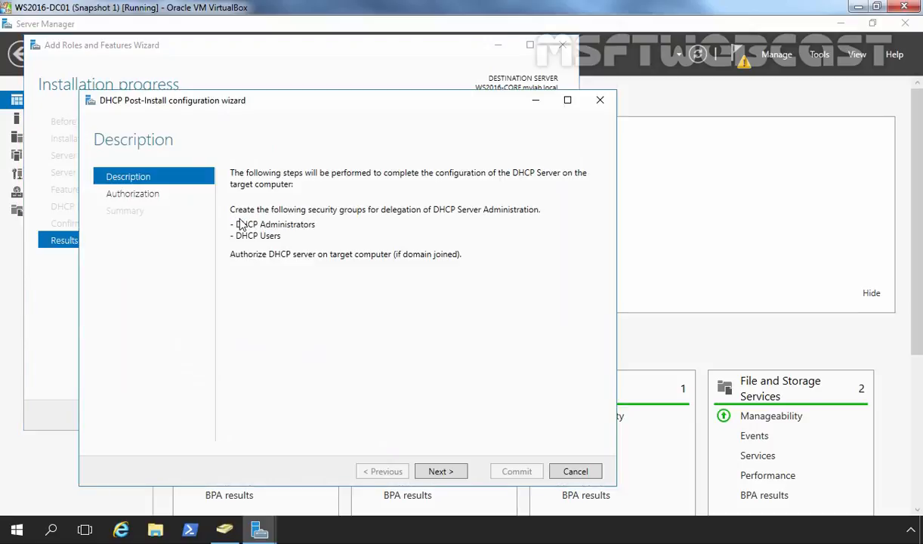
pyautogui.click(440, 472)
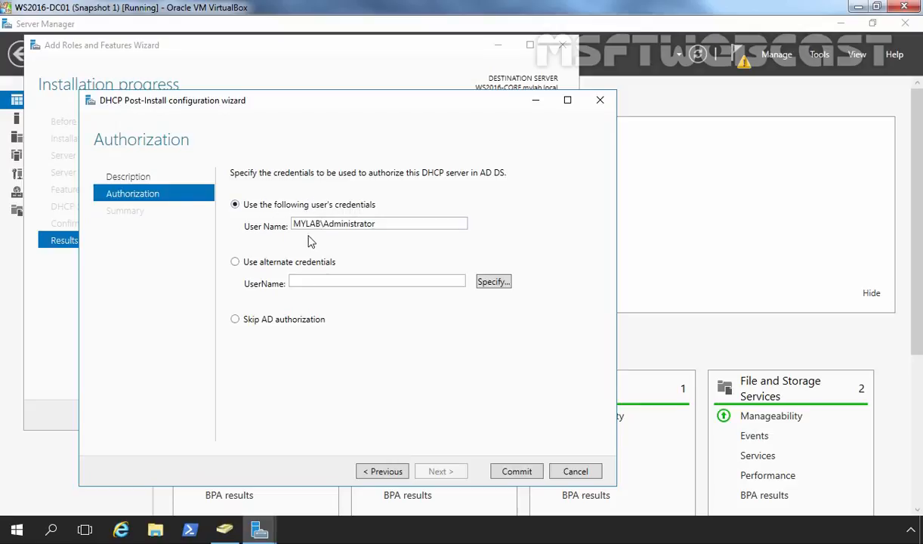
pyautogui.click(518, 474)
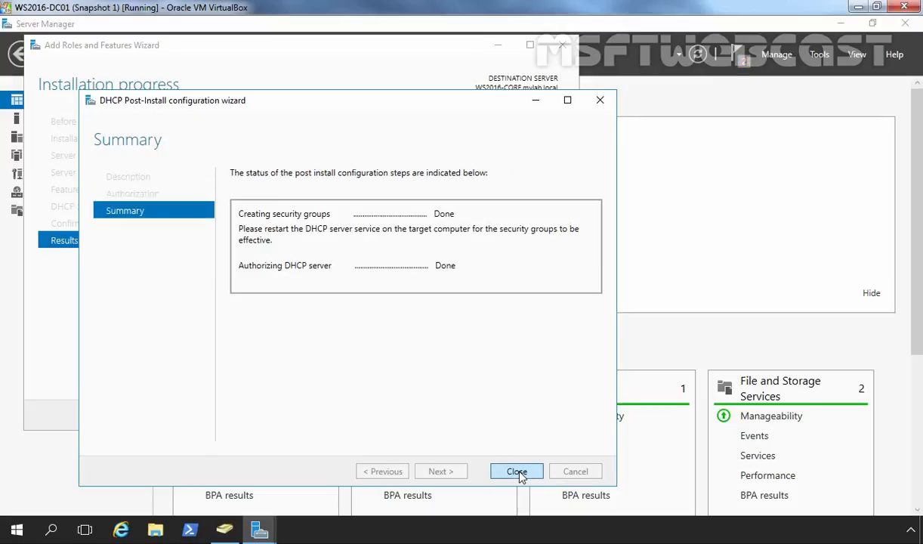
pyautogui.click(518, 472)
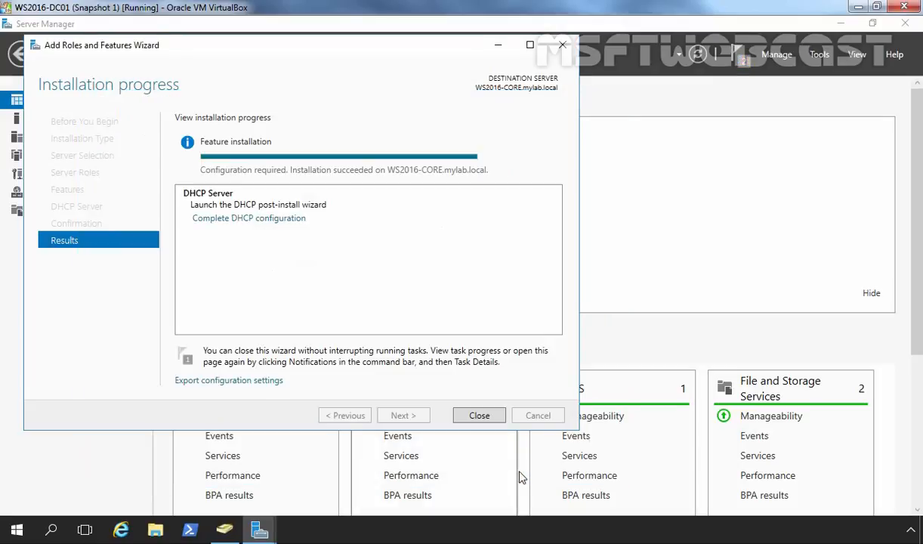
pyautogui.click(478, 415)
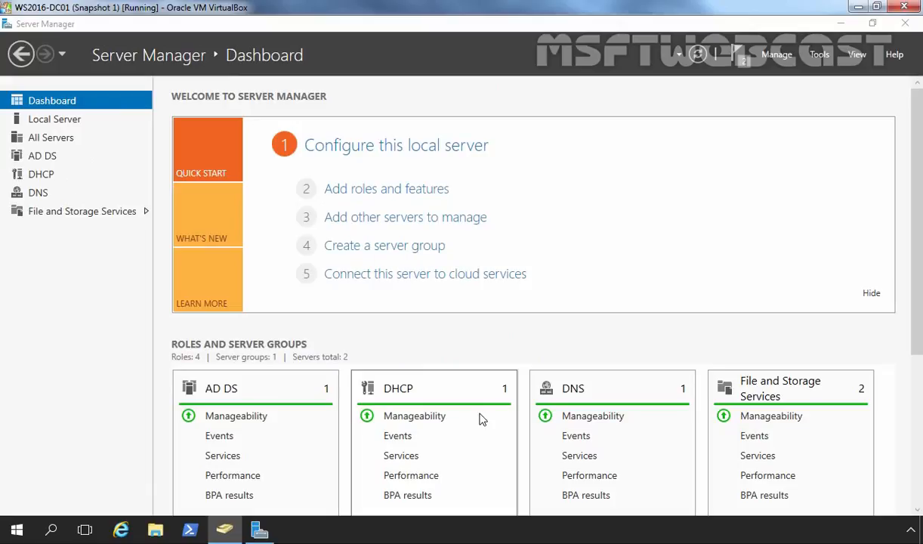
pyautogui.click(40, 176)
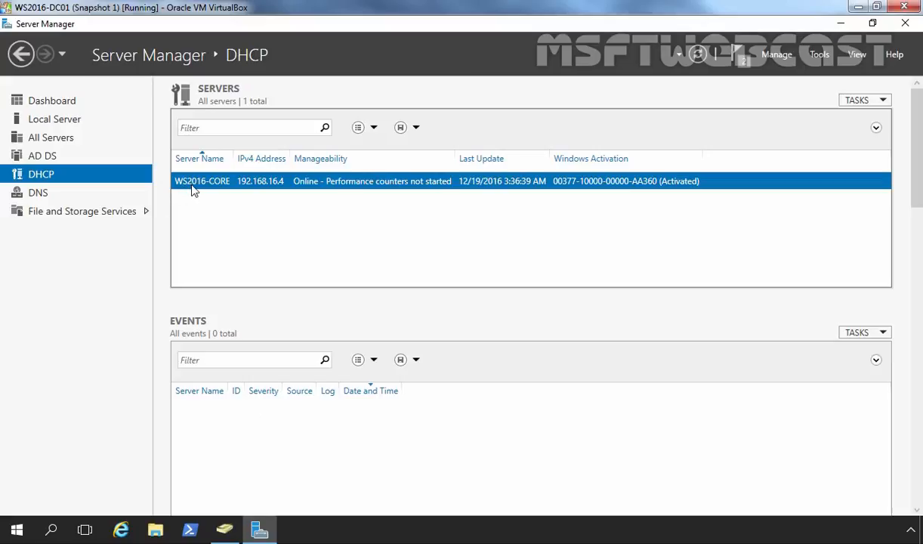
# Step: From the dashboard, start adding roles and features with a role-based or feature-based installation, choosing WS2016-DC01.mylab.local as destination server
pyautogui.click(49, 106)
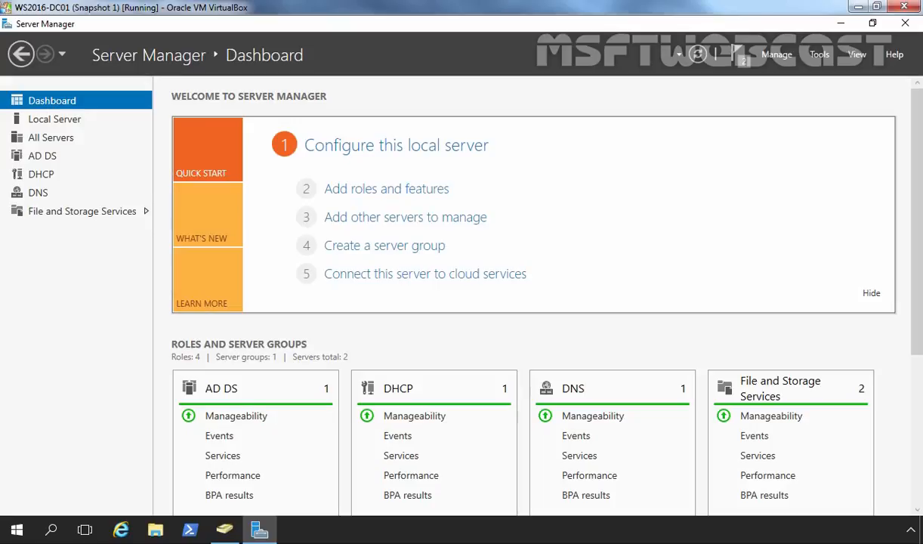
pyautogui.click(382, 191)
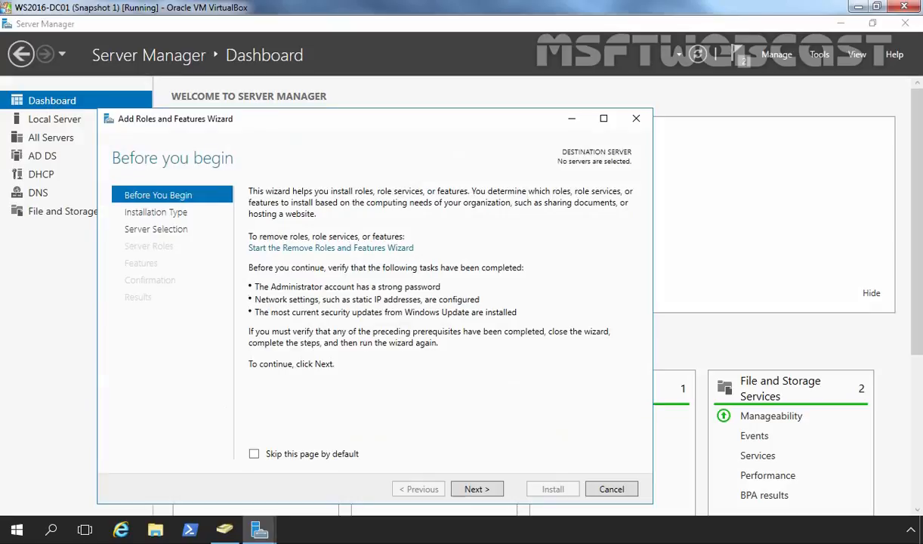
pyautogui.click(484, 495)
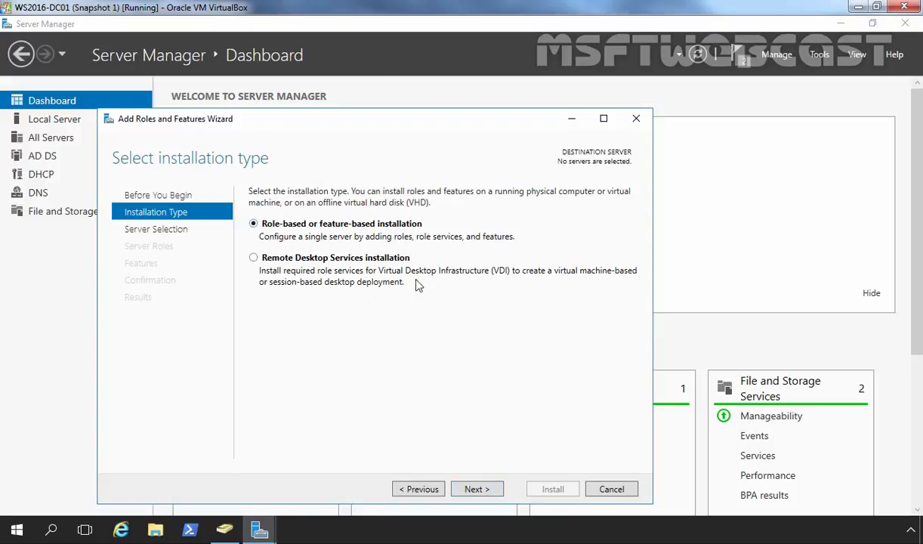
pyautogui.click(476, 489)
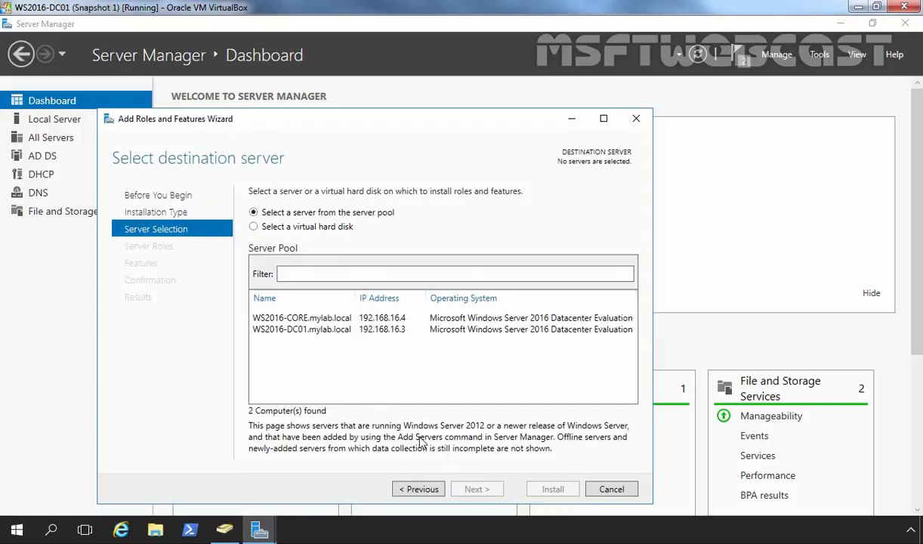
pyautogui.click(272, 330)
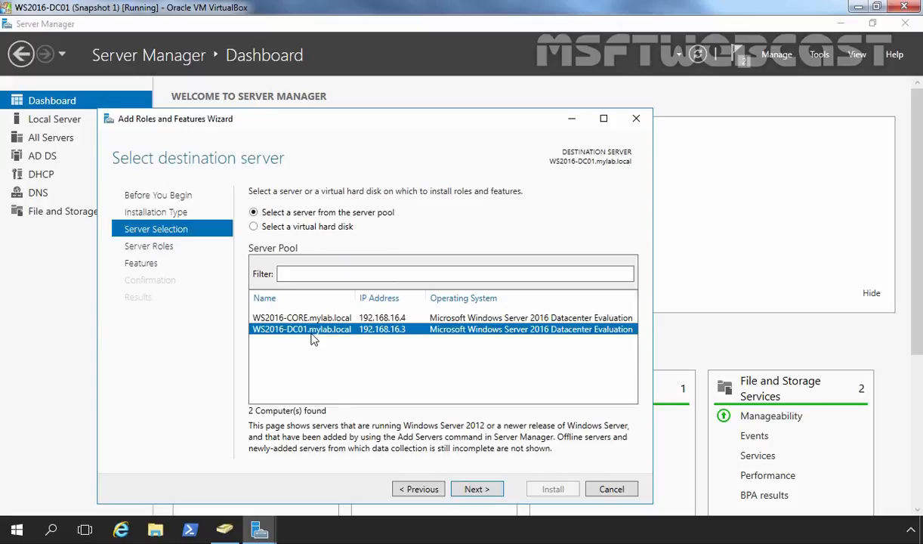
pyautogui.click(475, 489)
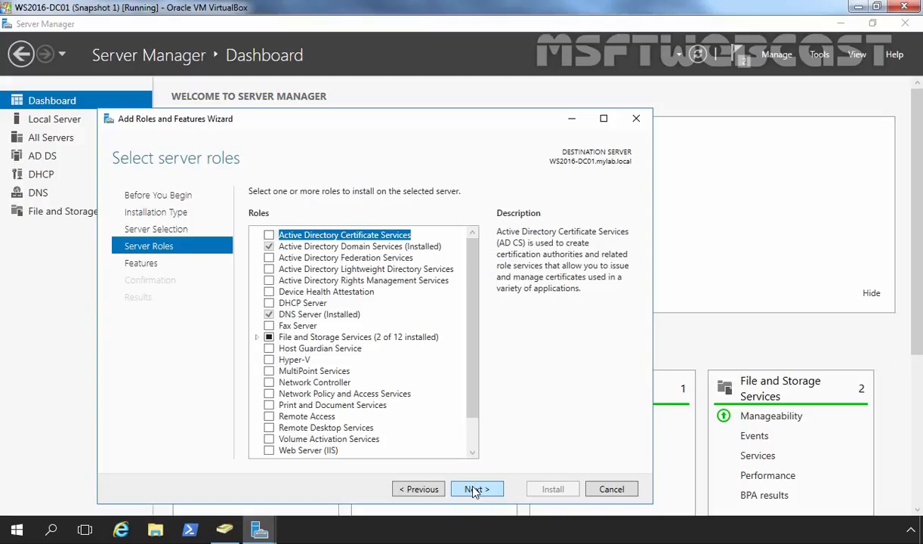
# Step: Without adding any role, install the DHCP Server Tools feature from the Role Administration Tools of Remote Server Administration Tools, and close the wizard
pyautogui.click(476, 489)
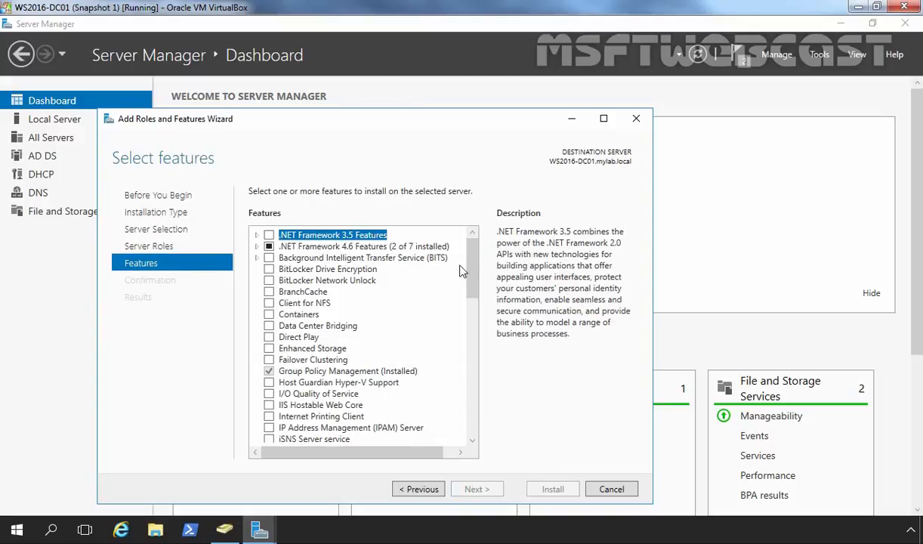
pyautogui.moveTo(469, 263); pyautogui.dragTo(453, 358)
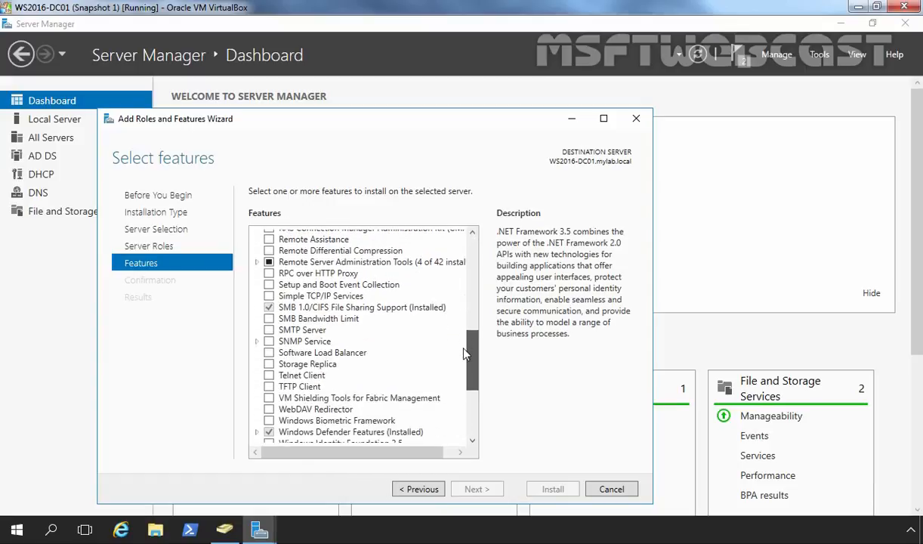
pyautogui.doubleClick(302, 264)
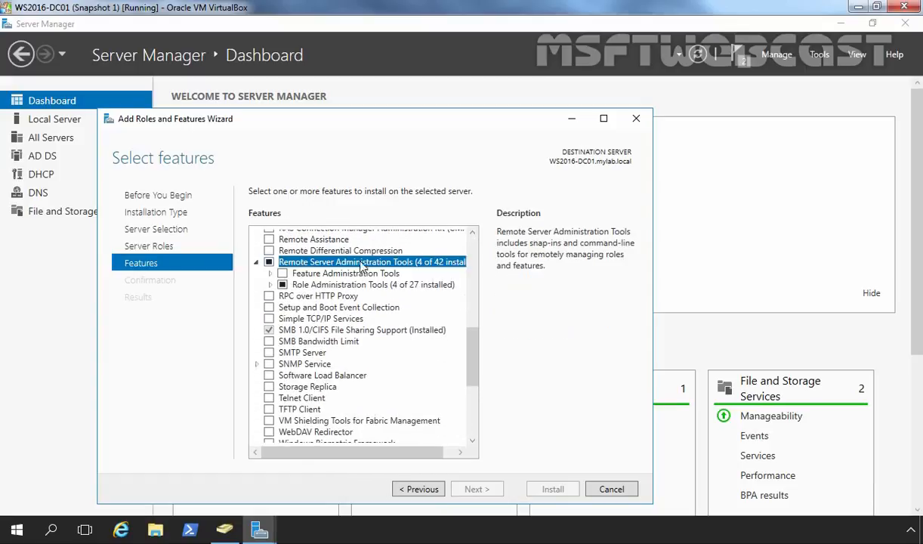
pyautogui.doubleClick(324, 284)
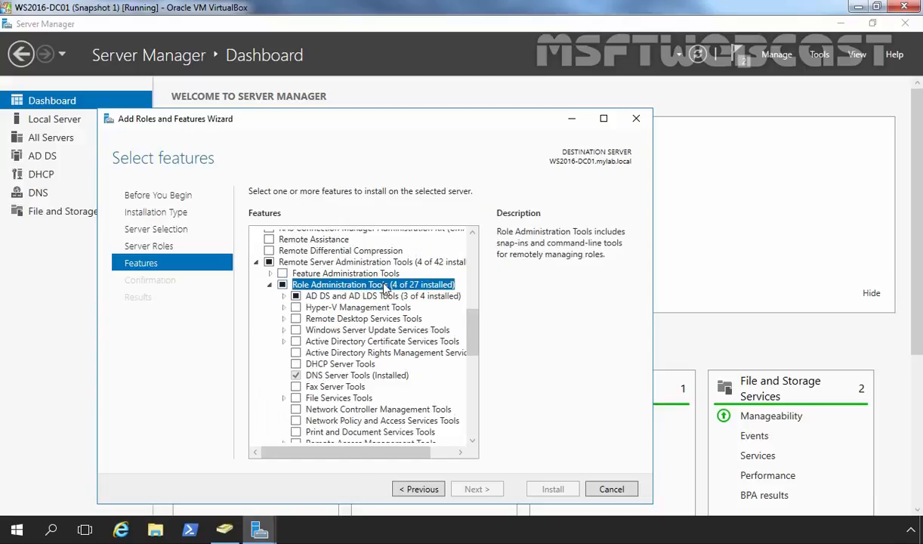
pyautogui.scroll(-1, 355, 306)
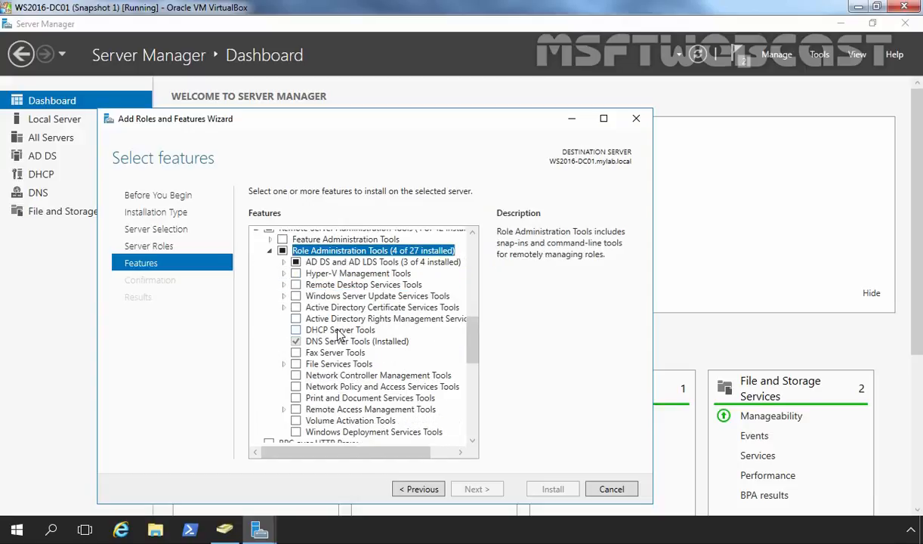
pyautogui.click(332, 329)
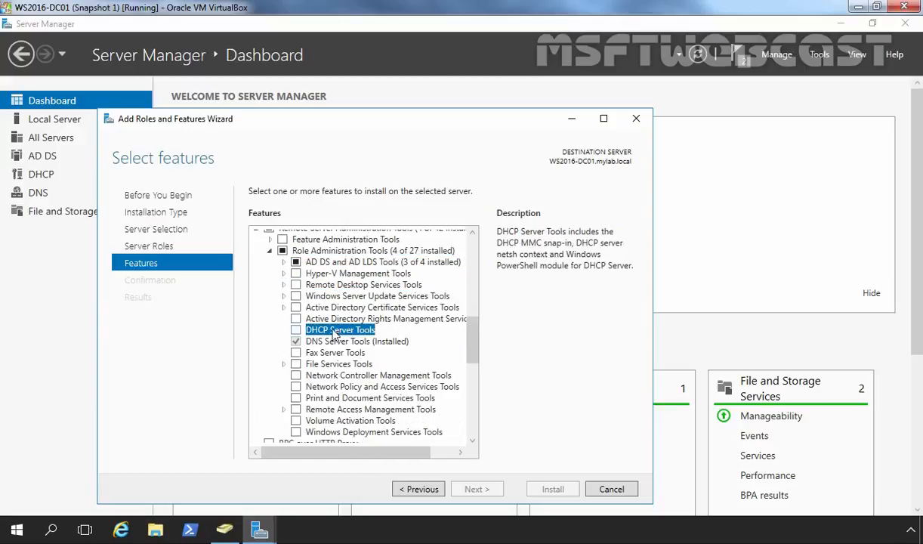
pyautogui.click(295, 330)
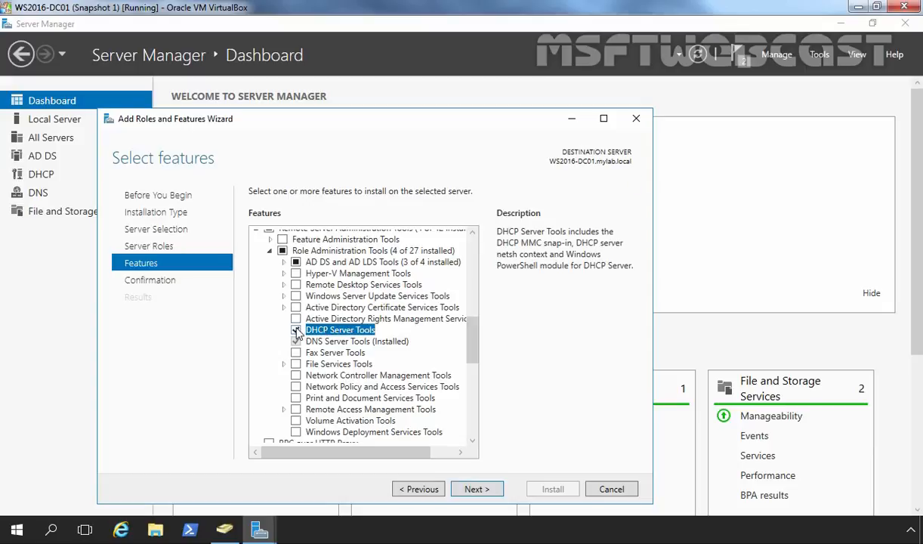
pyautogui.click(475, 491)
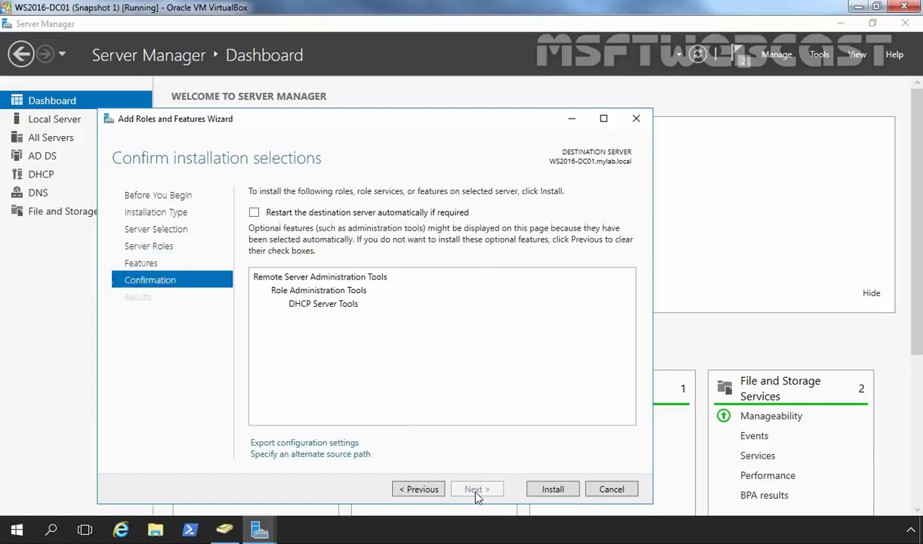
pyautogui.click(554, 491)
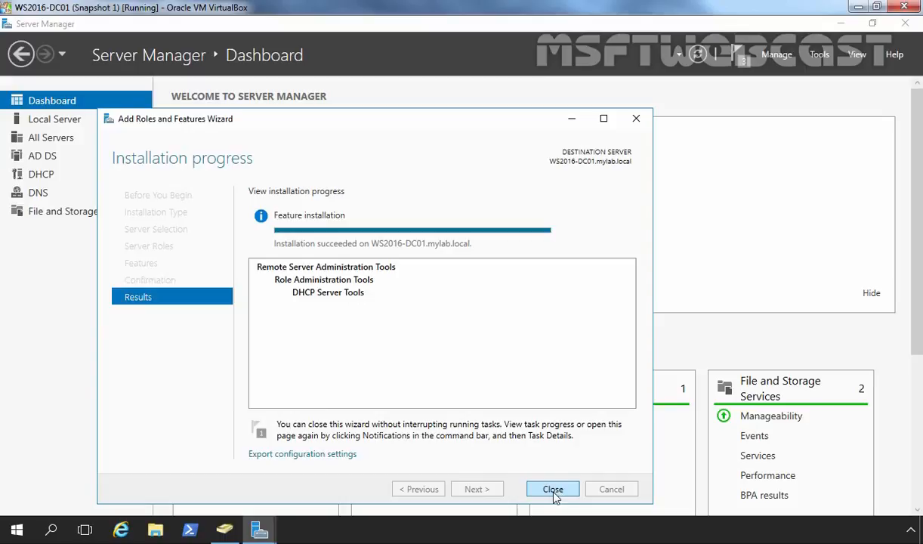
pyautogui.click(552, 490)
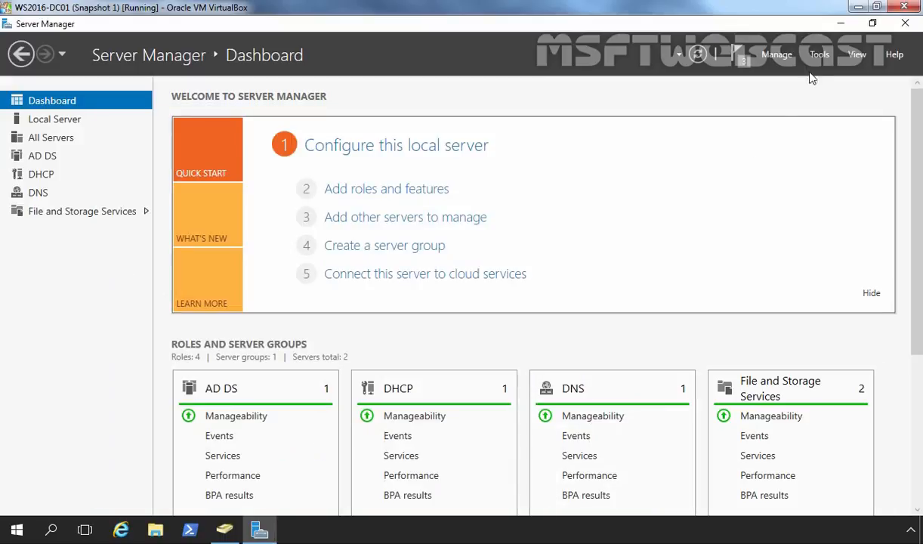
# Step: Open the DHCP console maximized and add the authorized DHCP server ws2016-core.mylab.local to it
pyautogui.click(820, 56)
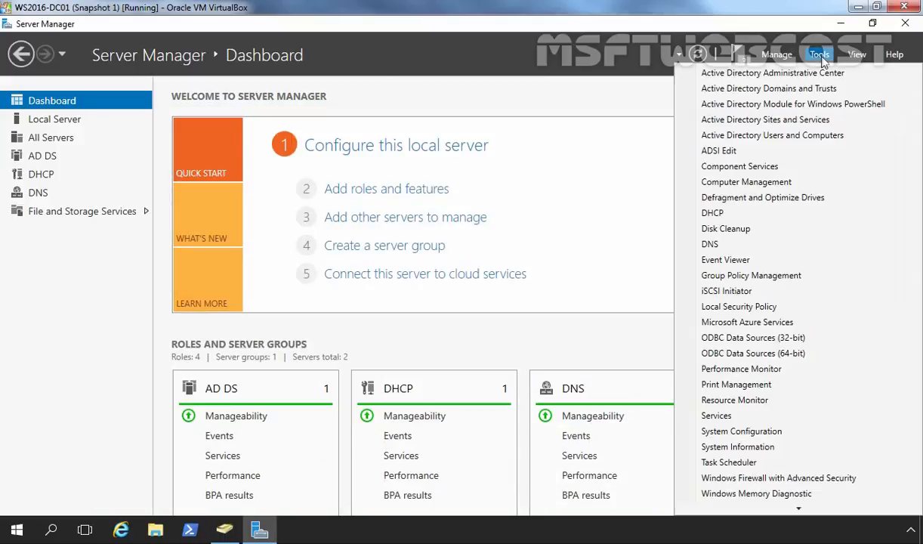
pyautogui.click(732, 214)
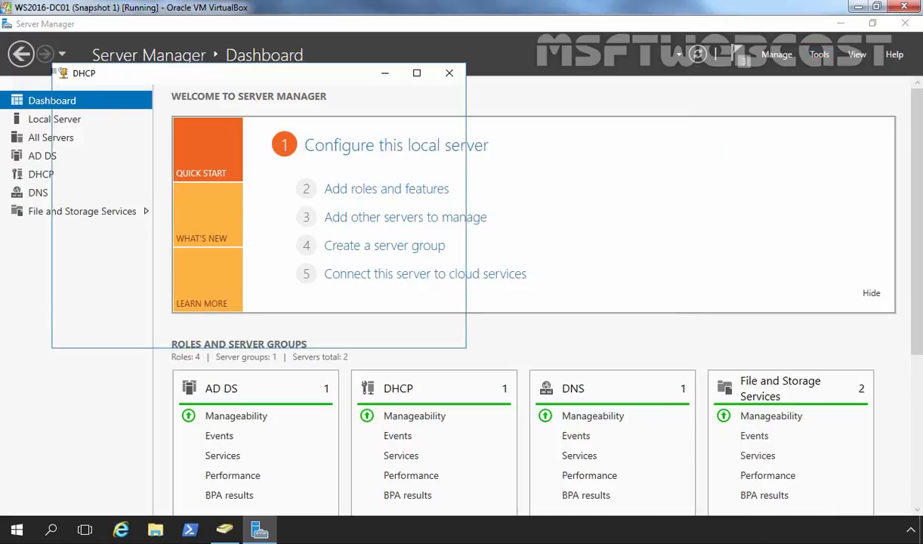
pyautogui.click(416, 72)
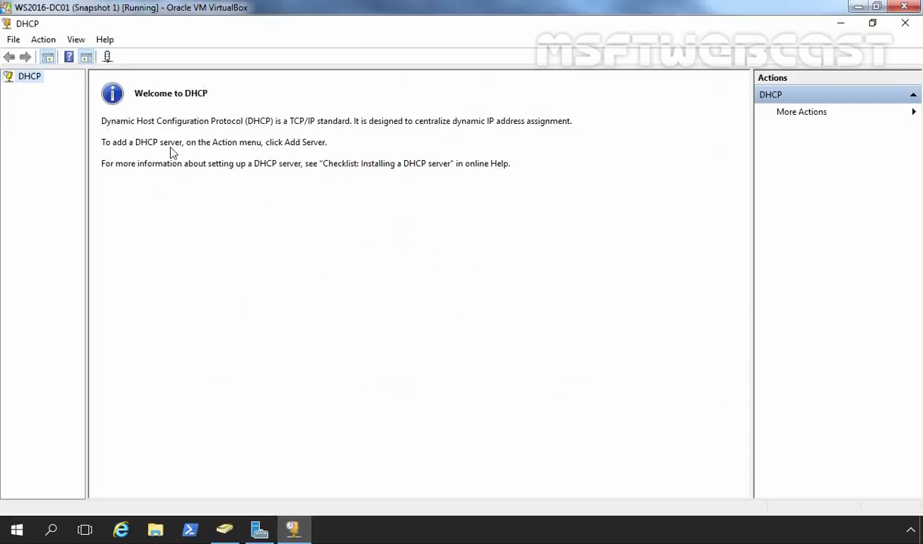
pyautogui.rightClick(23, 77)
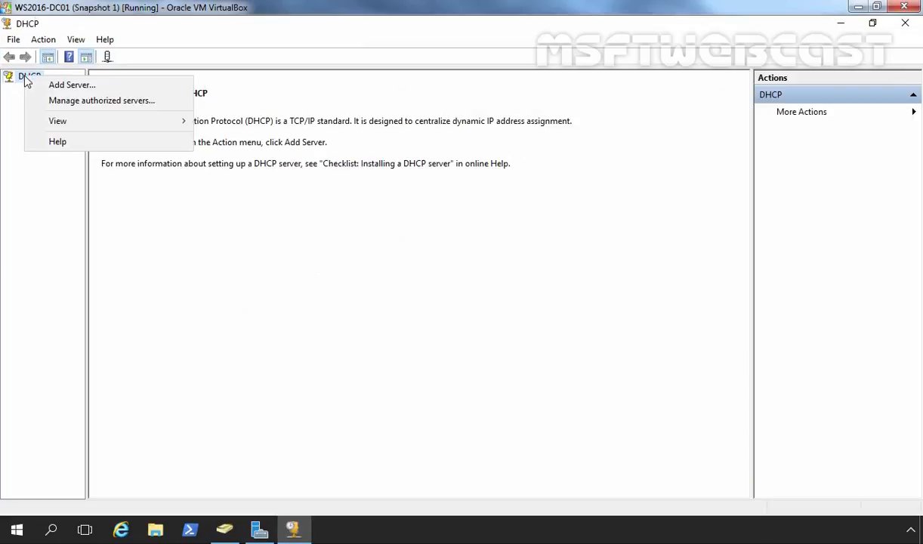
pyautogui.click(71, 85)
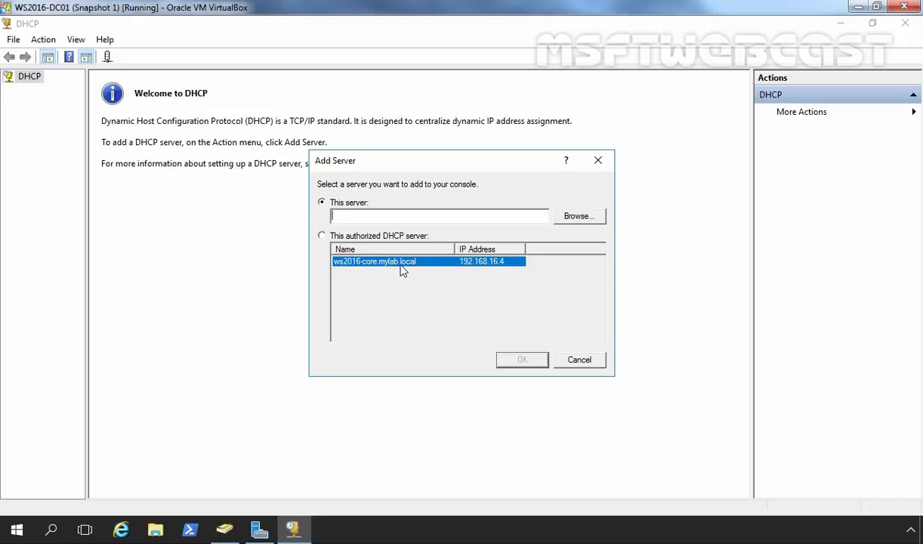
pyautogui.click(358, 235)
pyautogui.click(358, 262)
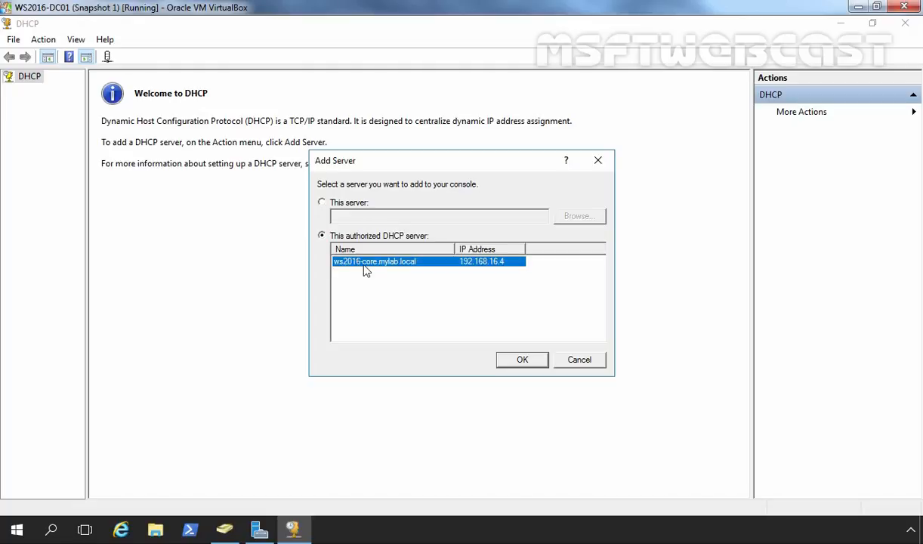
pyautogui.click(518, 359)
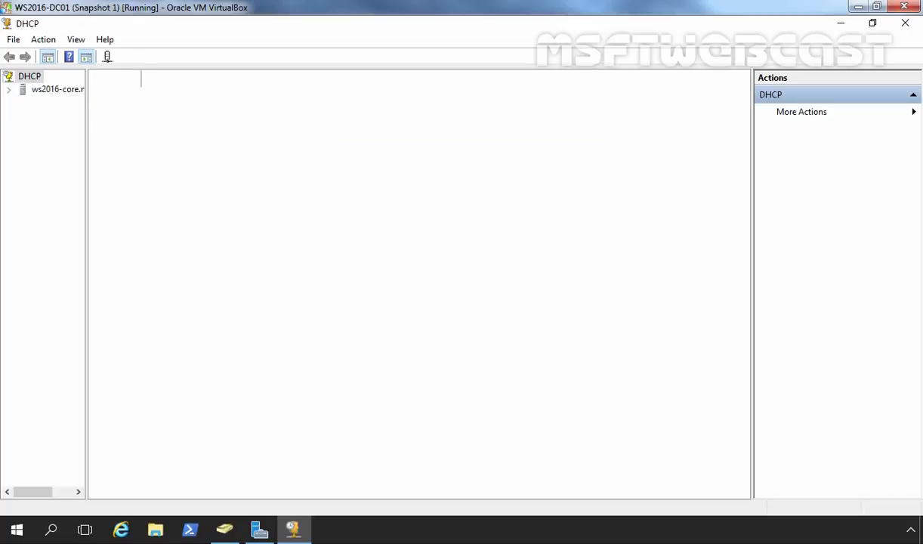
# Step: Start a new IPv4 scope on the ws2016-core server and name it SCOPE_2
pyautogui.doubleClick(53, 89)
pyautogui.doubleClick(50, 103)
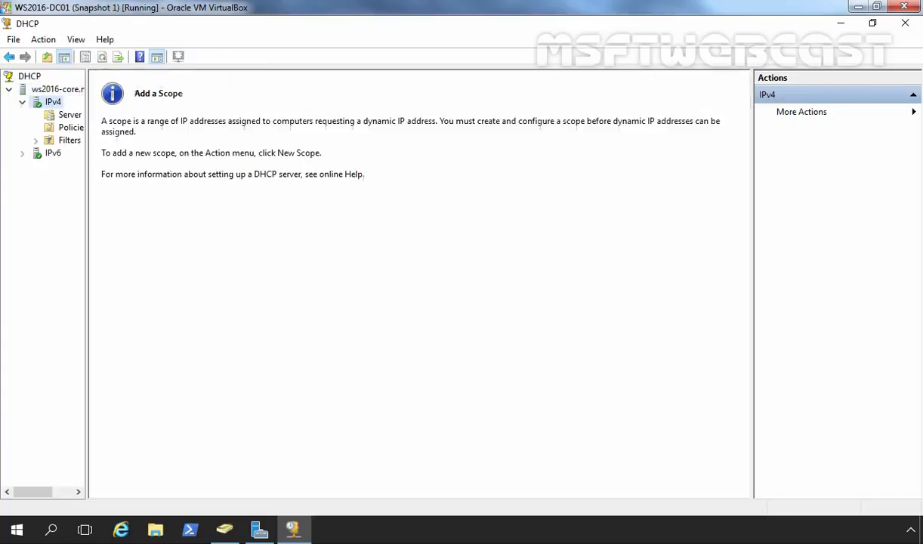
pyautogui.rightClick(51, 103)
pyautogui.click(101, 130)
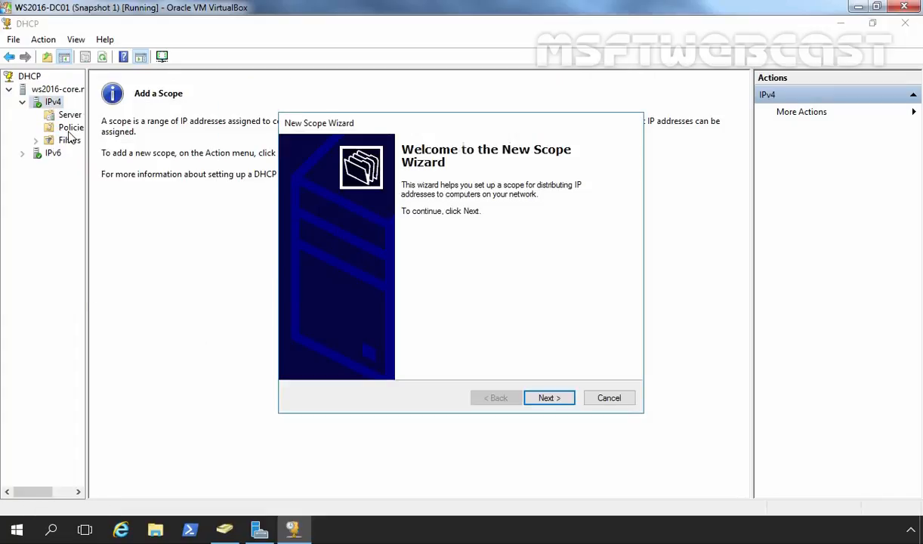
pyautogui.click(545, 397)
pyautogui.write('SCOPE_2')
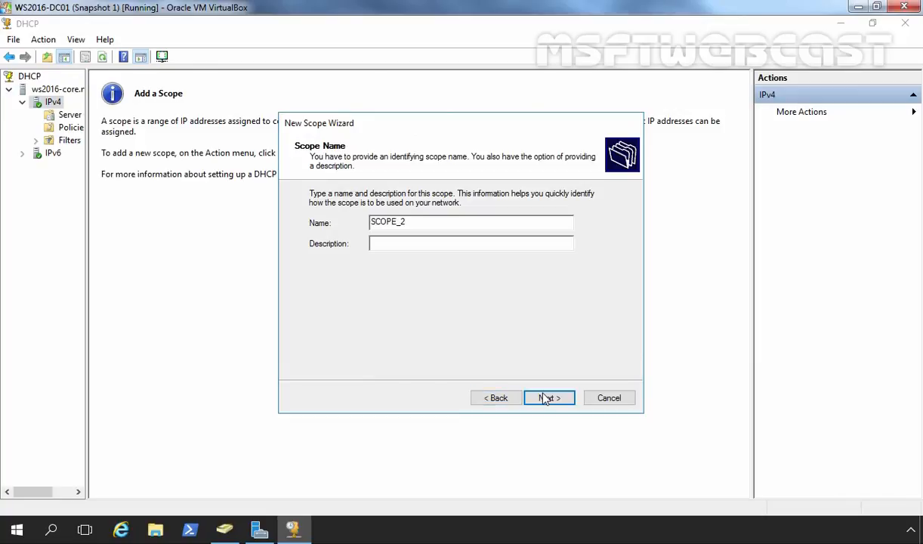
pyautogui.click(546, 398)
# Step: Set the scope's address range from 192.168.16.20 to 192.168.16.99, without any exclusions
pyautogui.write('192 . 168 . ')
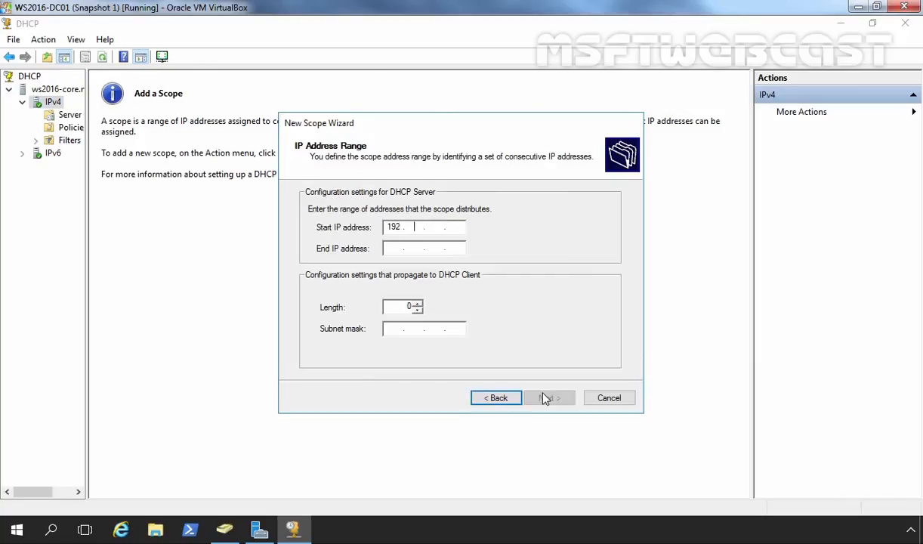
pyautogui.write('16 . 20')
pyautogui.press('Tab')
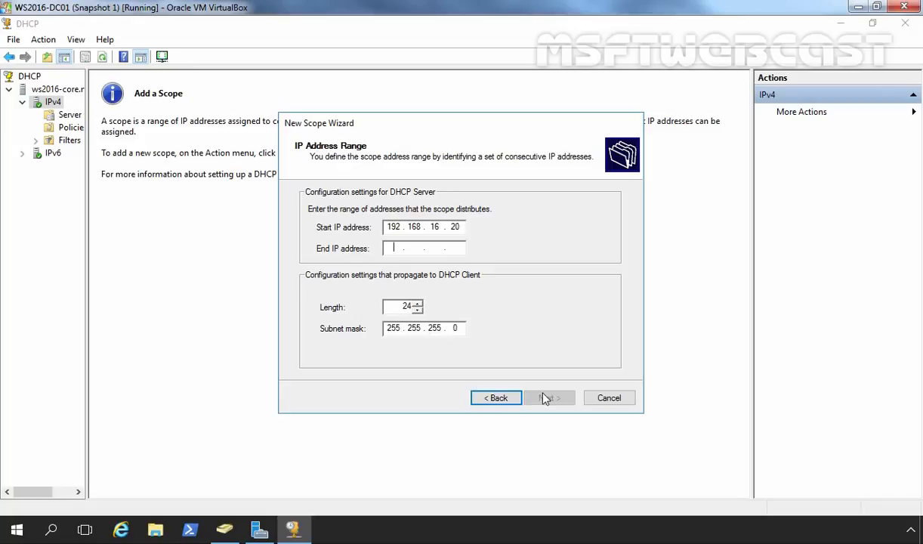
pyautogui.write('192 . 168 . ')
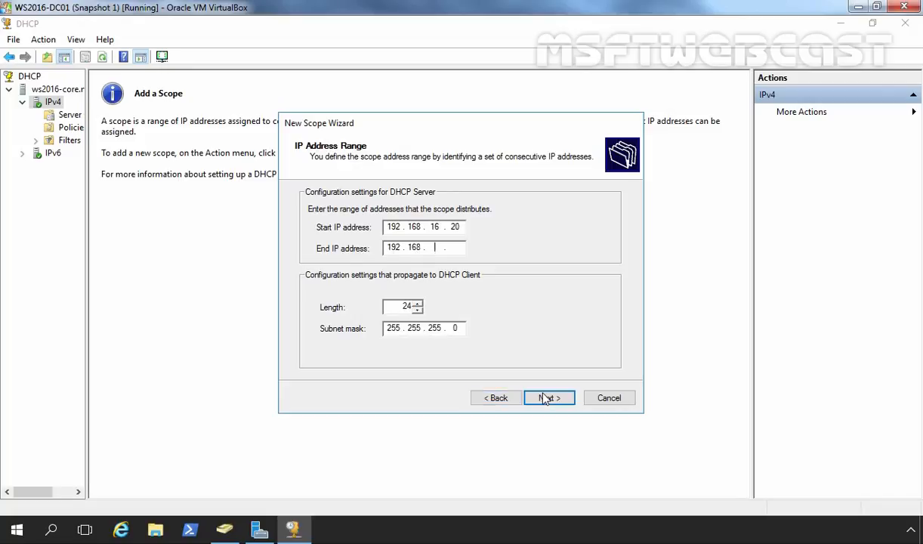
pyautogui.write('16 . 99')
pyautogui.click(548, 400)
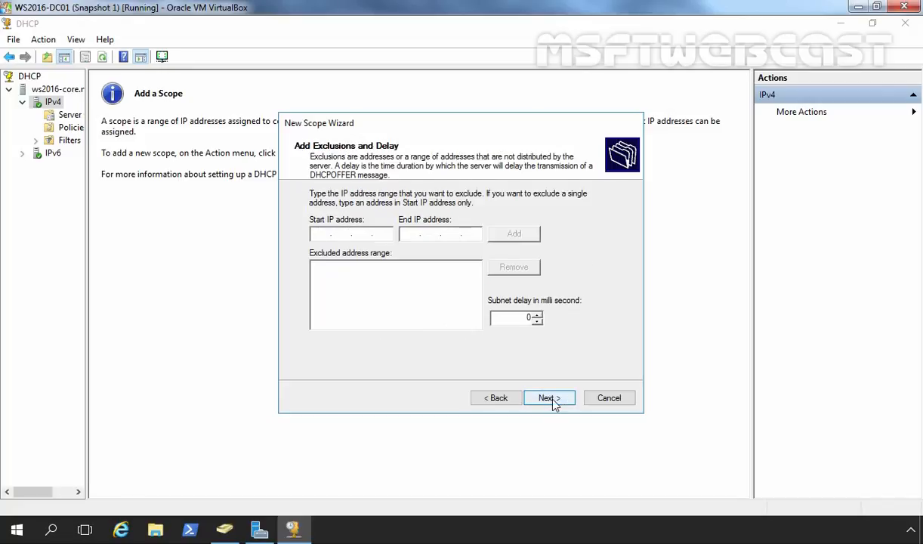
pyautogui.click(549, 399)
pyautogui.click(548, 399)
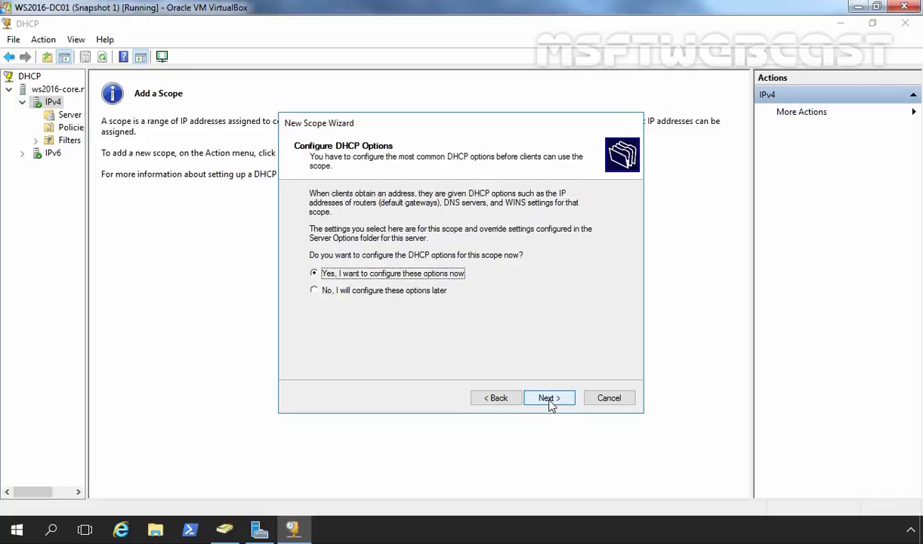
# Step: Choose to configure the DHCP options now and add 192.168.16.1 as the scope's default gateway
pyautogui.click(550, 401)
pyautogui.write('192.168.')
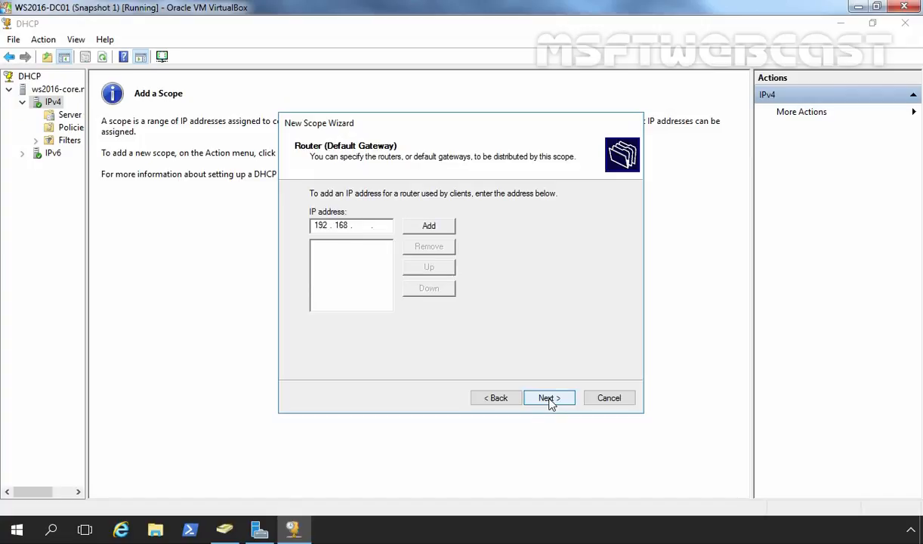
pyautogui.write('16.1')
pyautogui.click(428, 227)
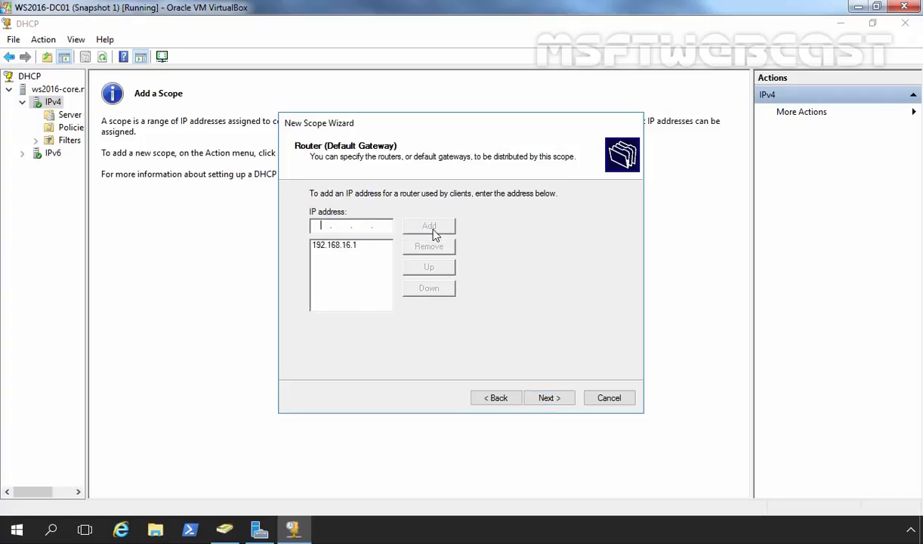
pyautogui.click(551, 399)
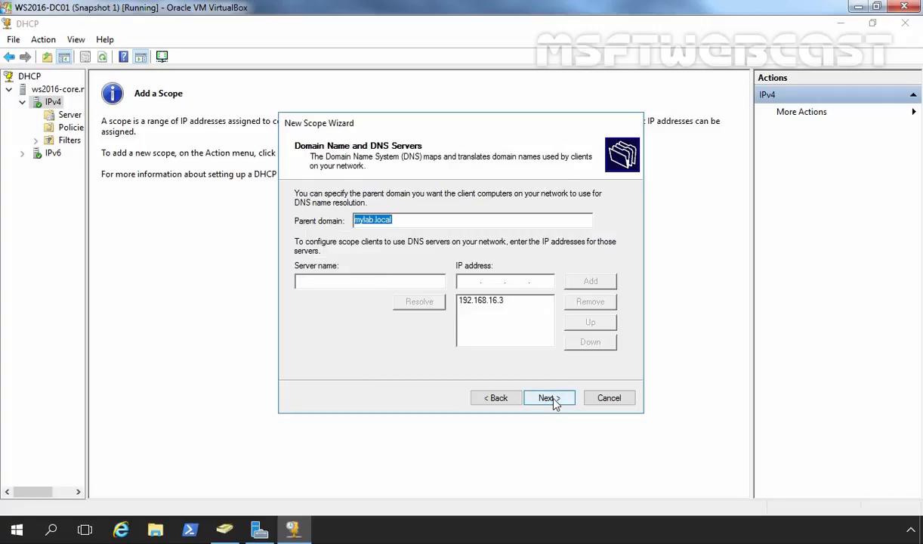
# Step: Accept the proposed domain and DNS settings without WINS servers, finish the scope with immediate activation, and switch back to Server Manager
pyautogui.click(553, 398)
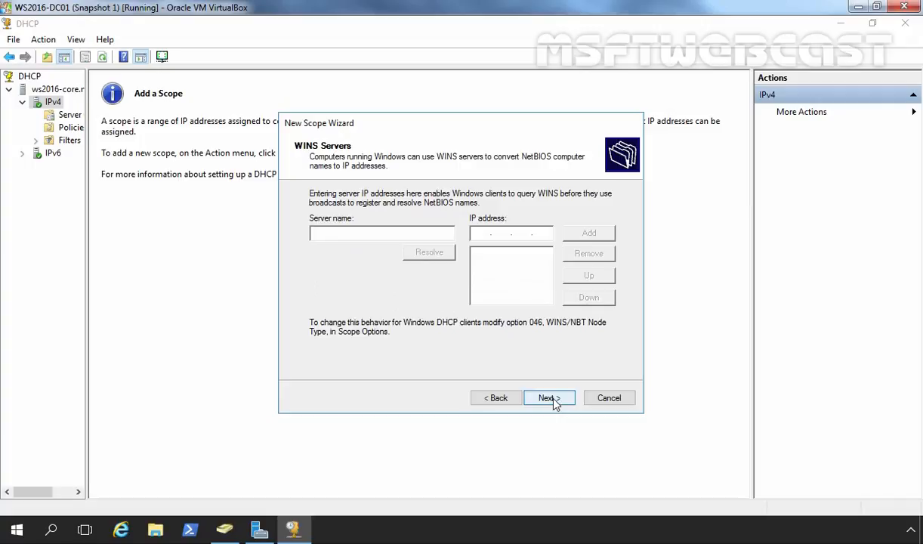
pyautogui.click(554, 399)
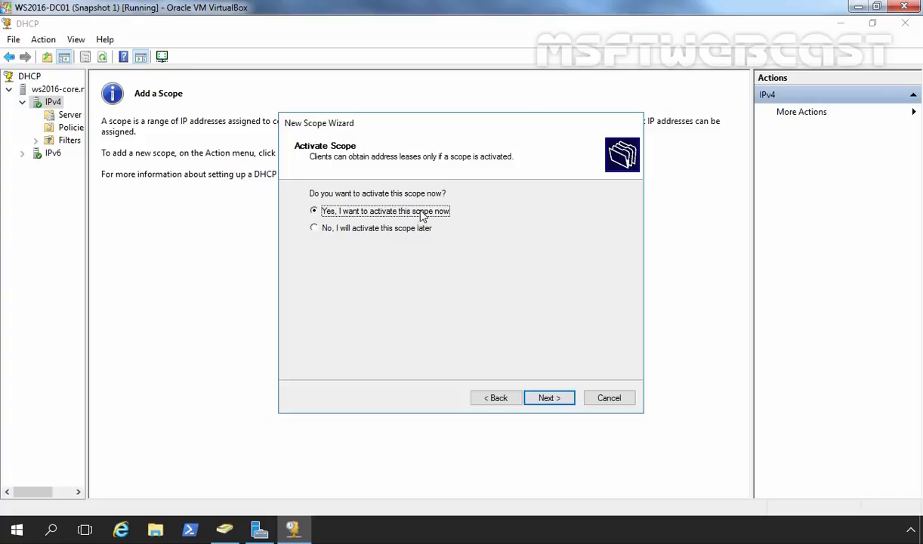
pyautogui.click(551, 401)
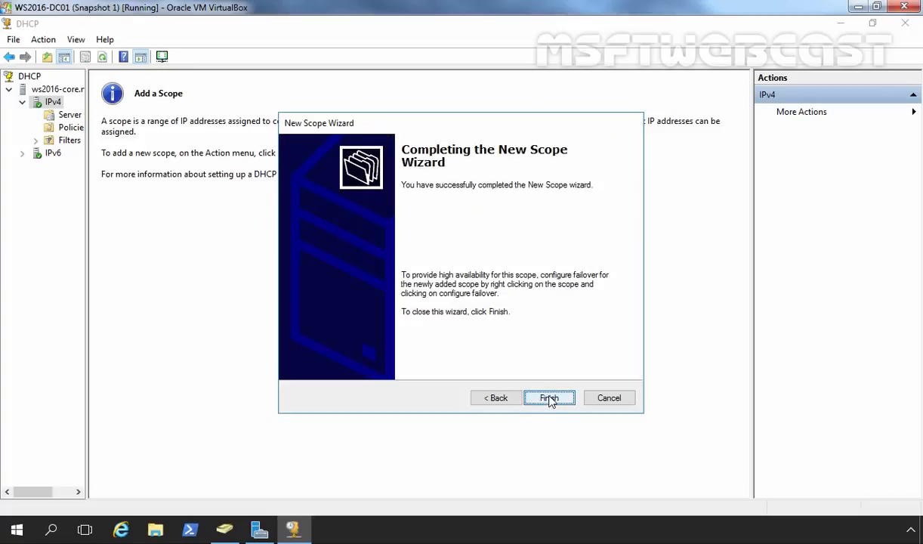
pyautogui.click(549, 398)
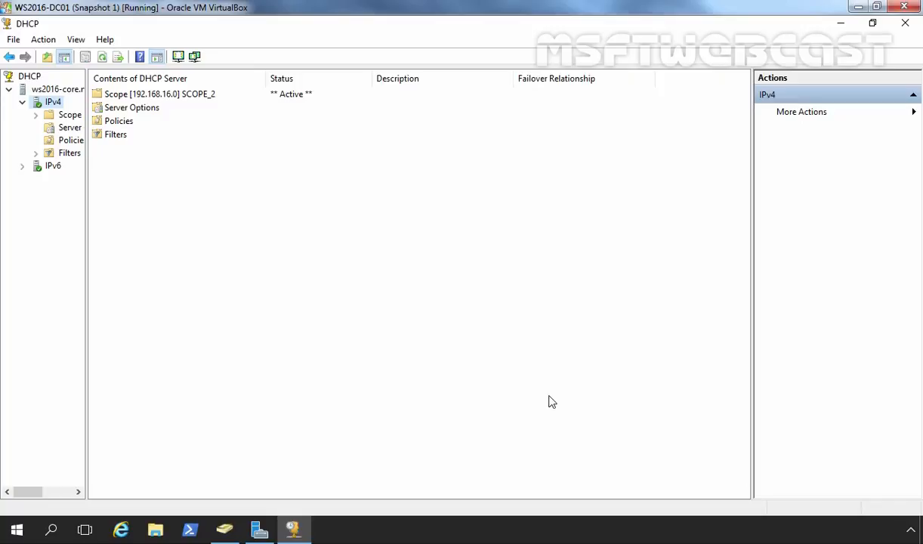
pyautogui.click(258, 528)
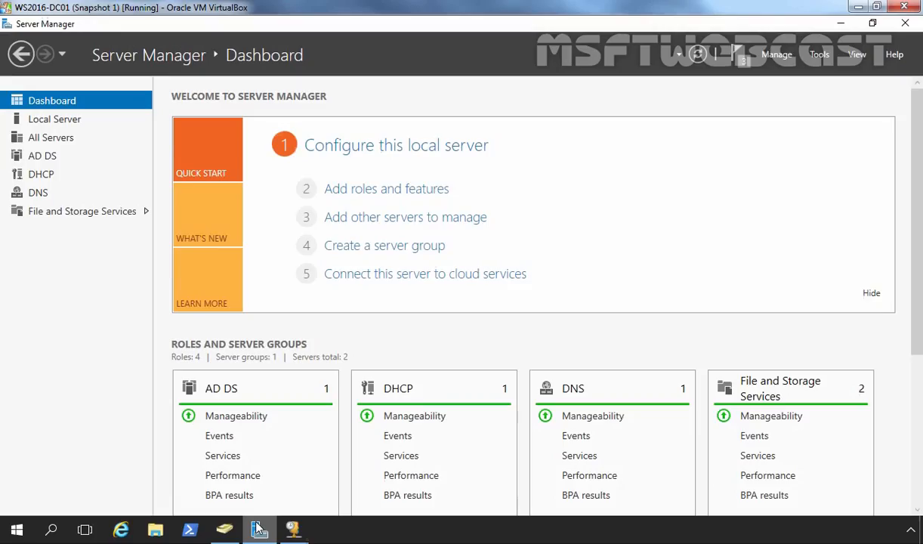